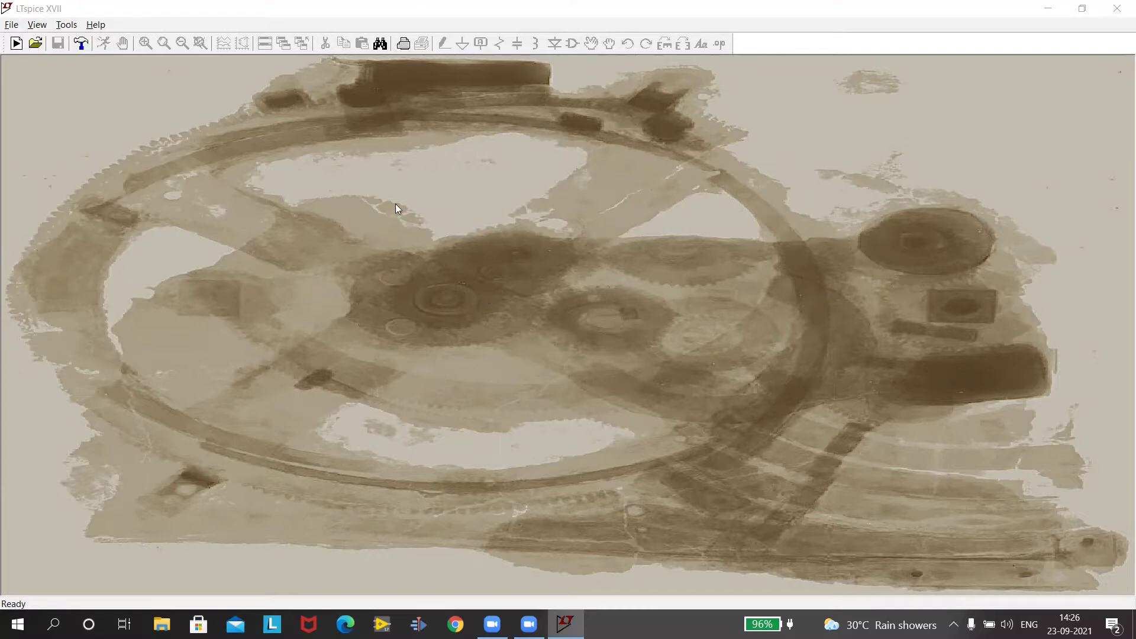
Create a new blank schematic, Draft5, from the File menu
click(11, 25)
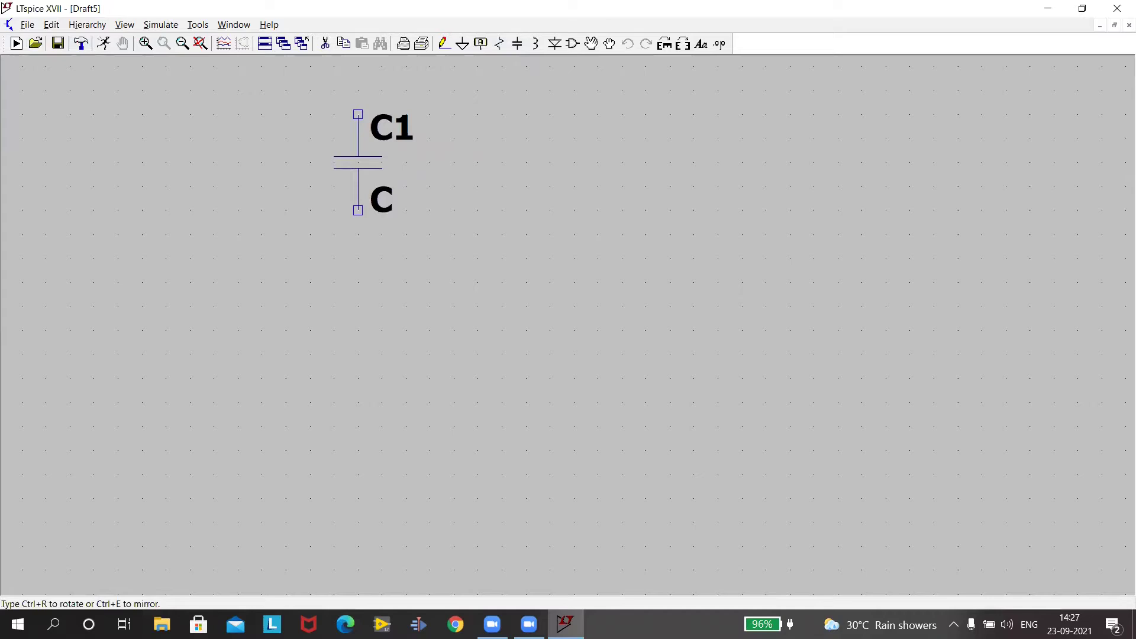
Place a horizontal capacitor C1, then resistor R1 below it and diode D1 to R1's right
key(ctrl+r)
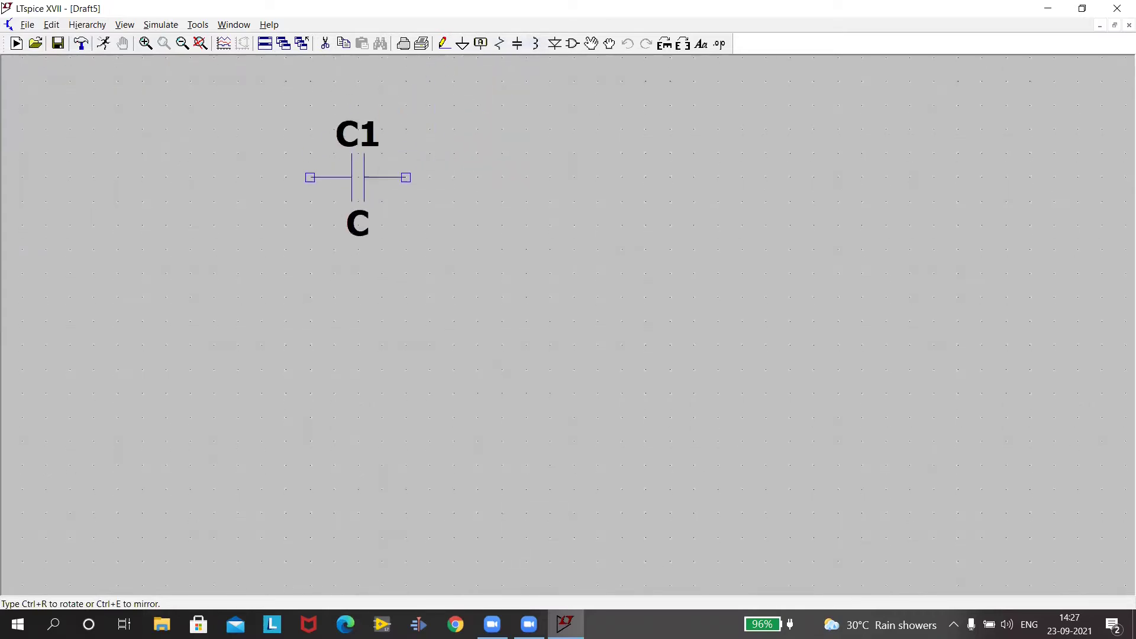
click(358, 178)
key(Escape)
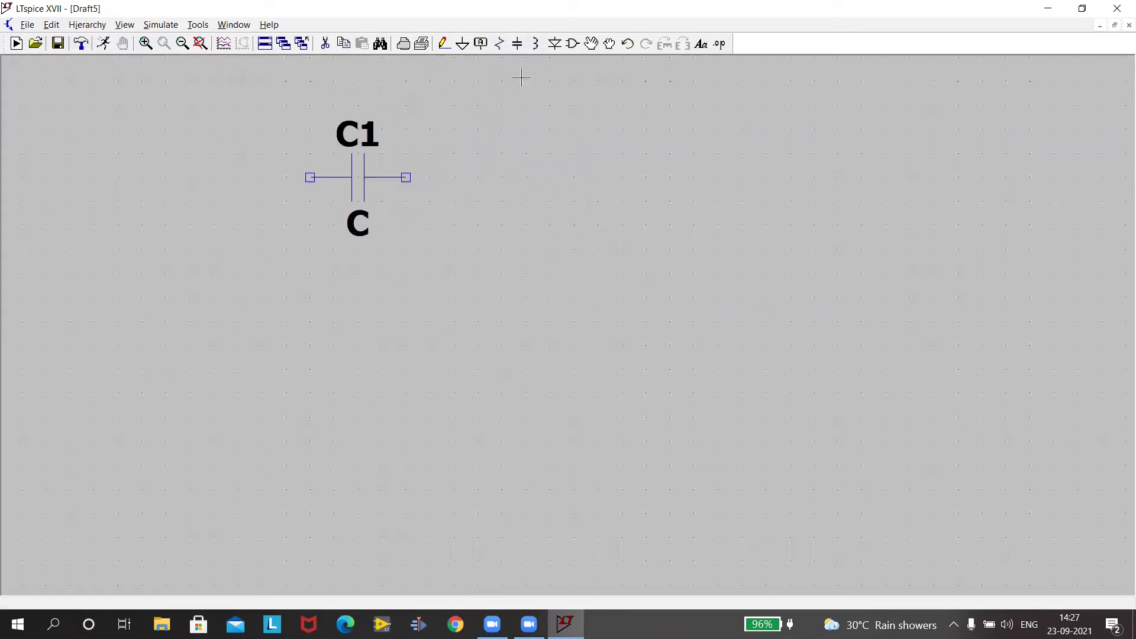
click(499, 45)
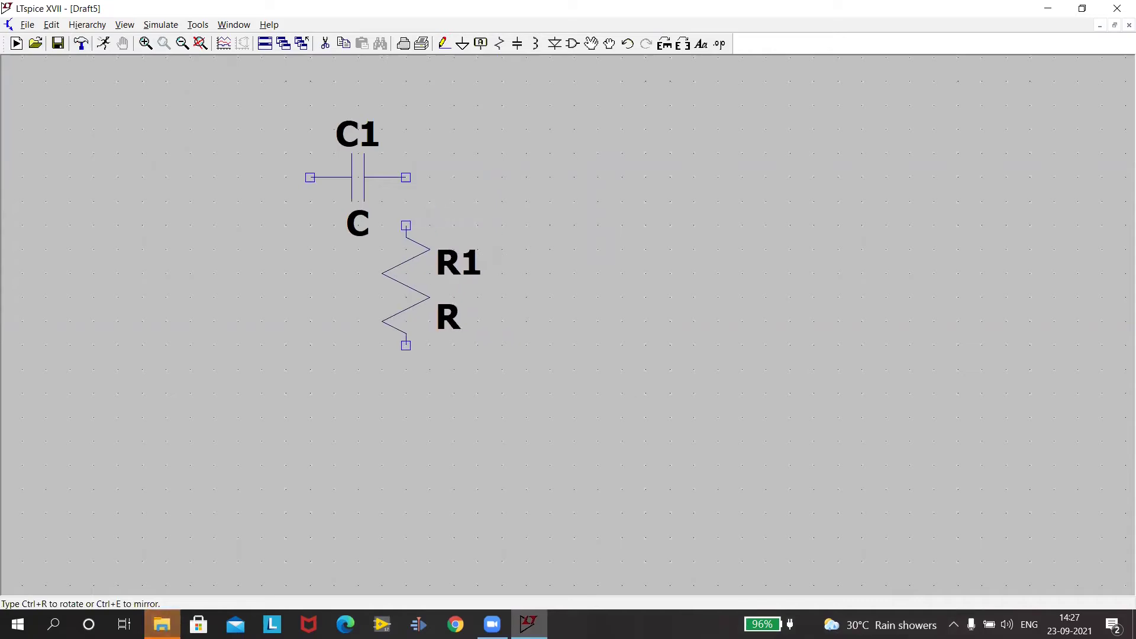
click(406, 236)
key(Escape)
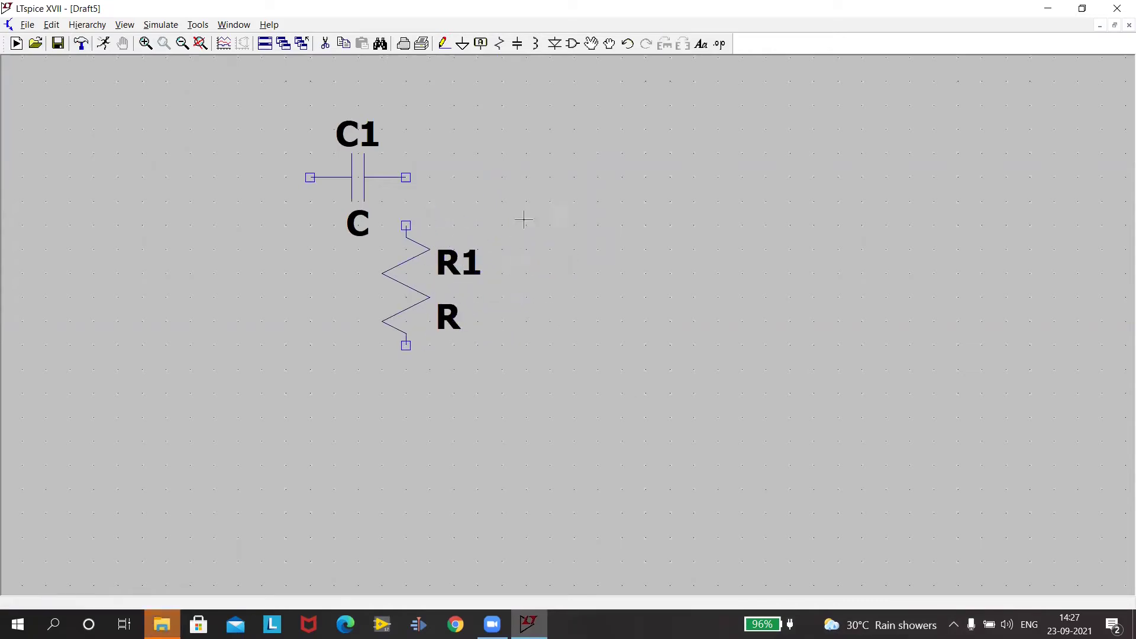
click(554, 43)
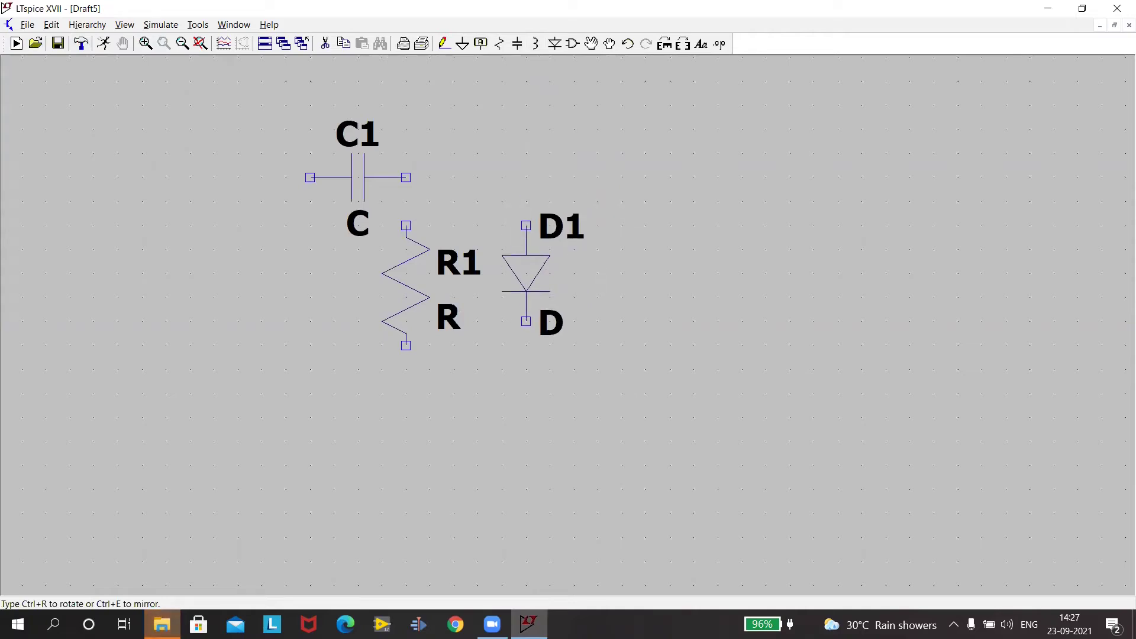
click(525, 236)
key(Escape)
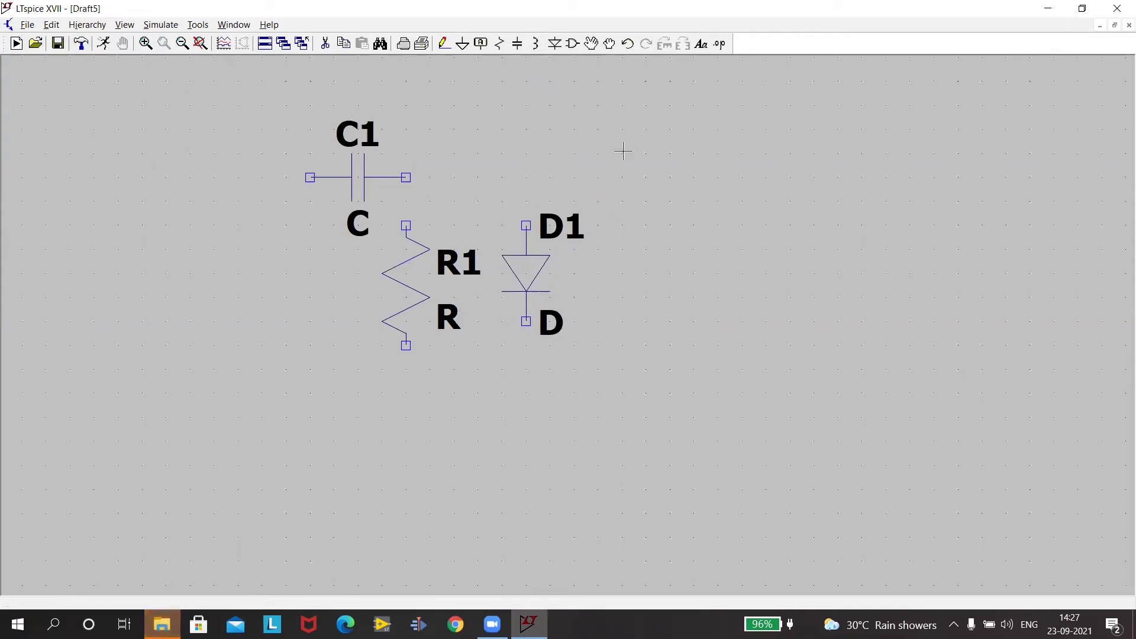
Add voltage source V1 from the component library left of C1, and a ground symbol below
click(573, 44)
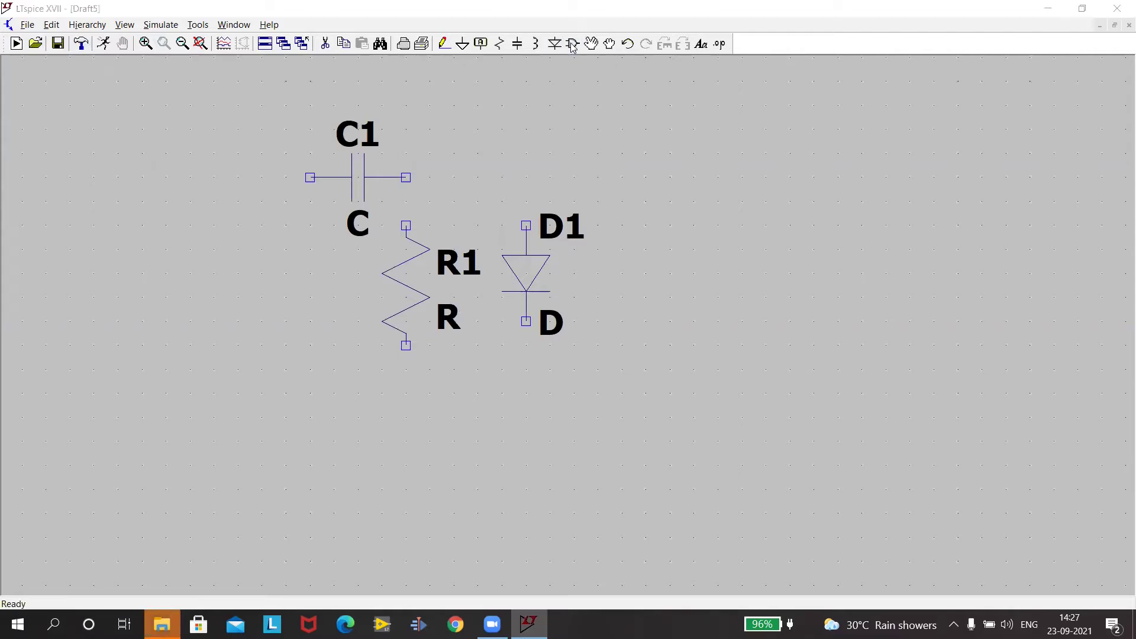
text(voltage)
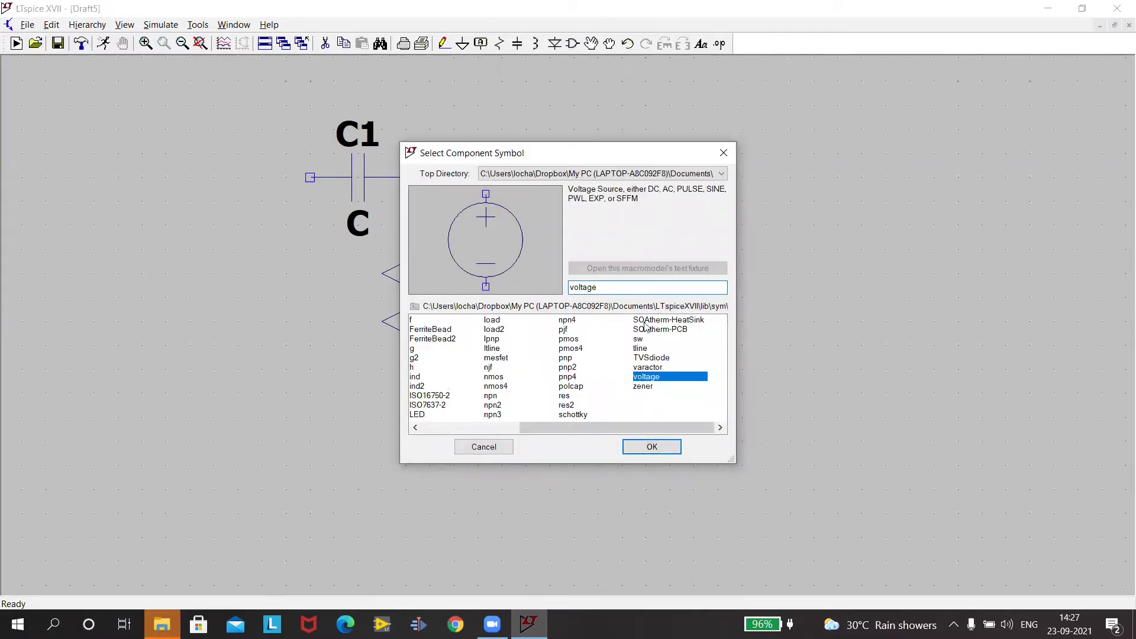
click(653, 447)
click(189, 284)
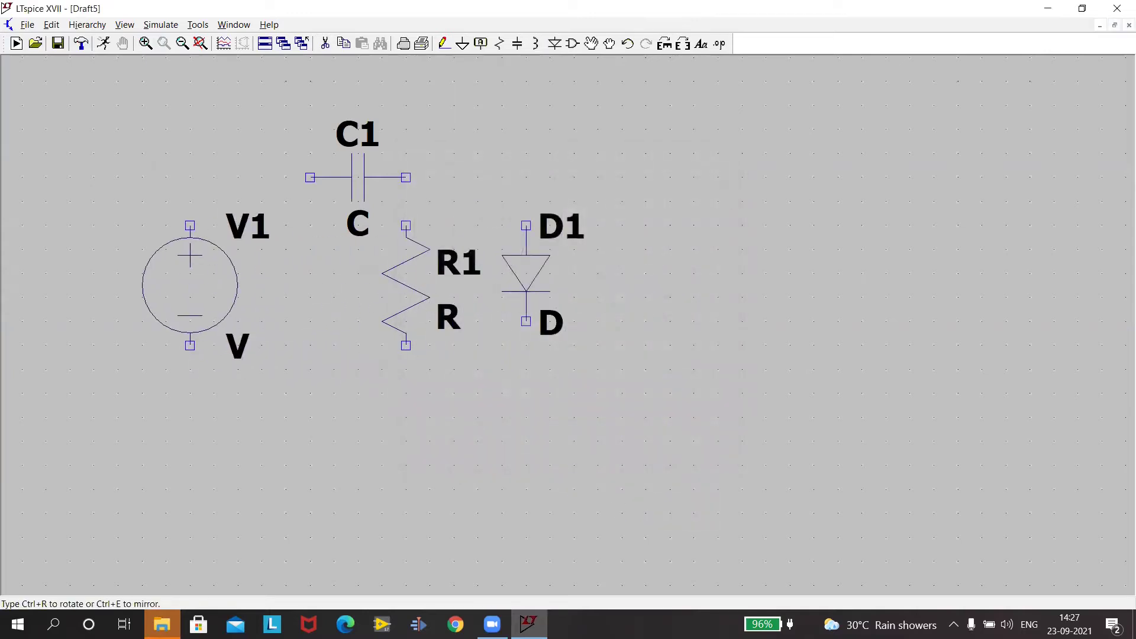
key(Escape)
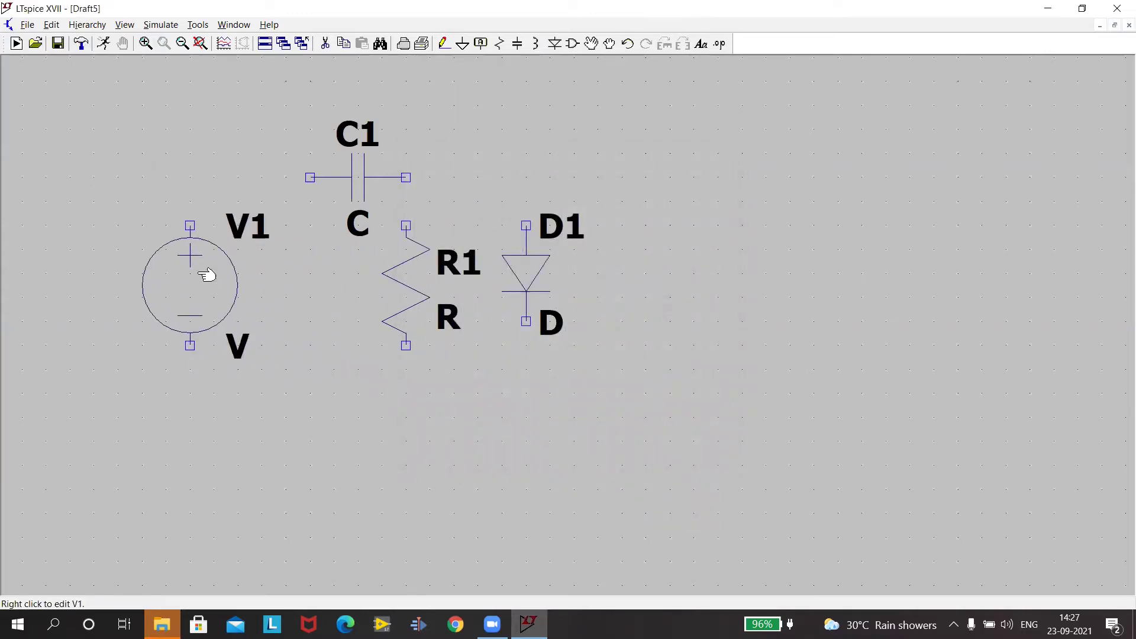
click(464, 43)
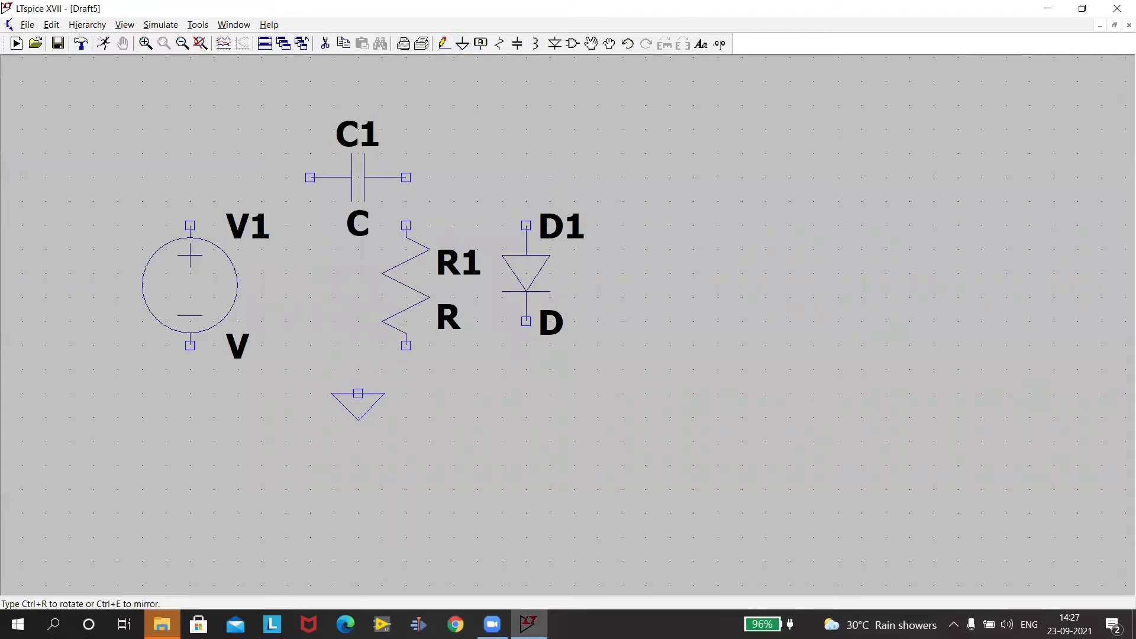
click(358, 393)
key(Escape)
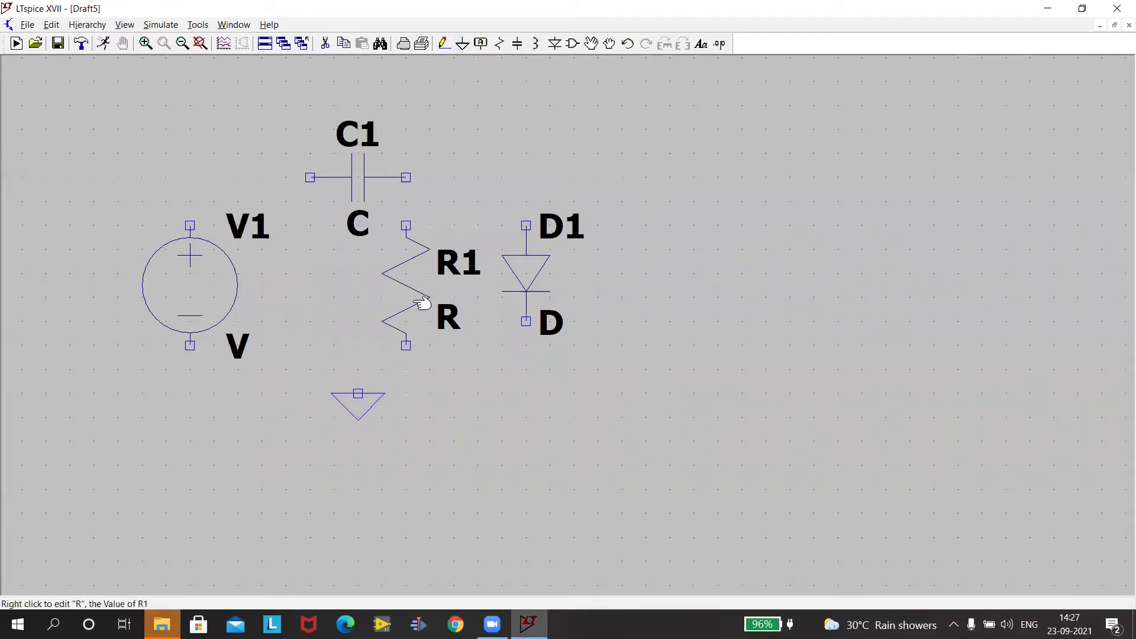
Wire V1's top to C1, C1 to R1's top, and R1's bottom back to V1's bottom
click(444, 51)
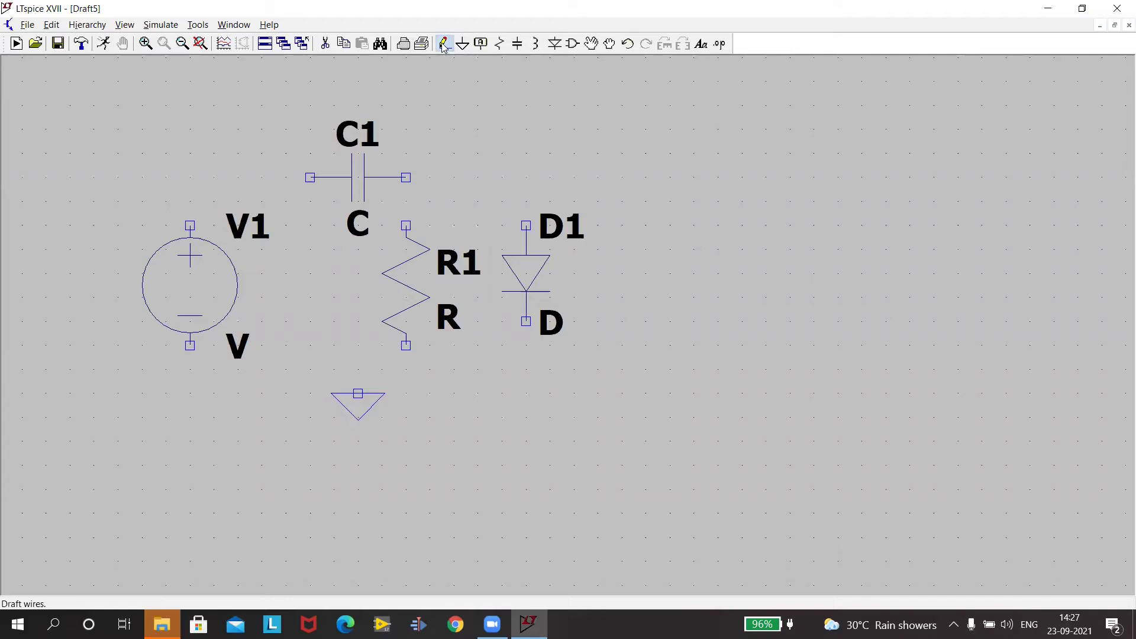
click(190, 225)
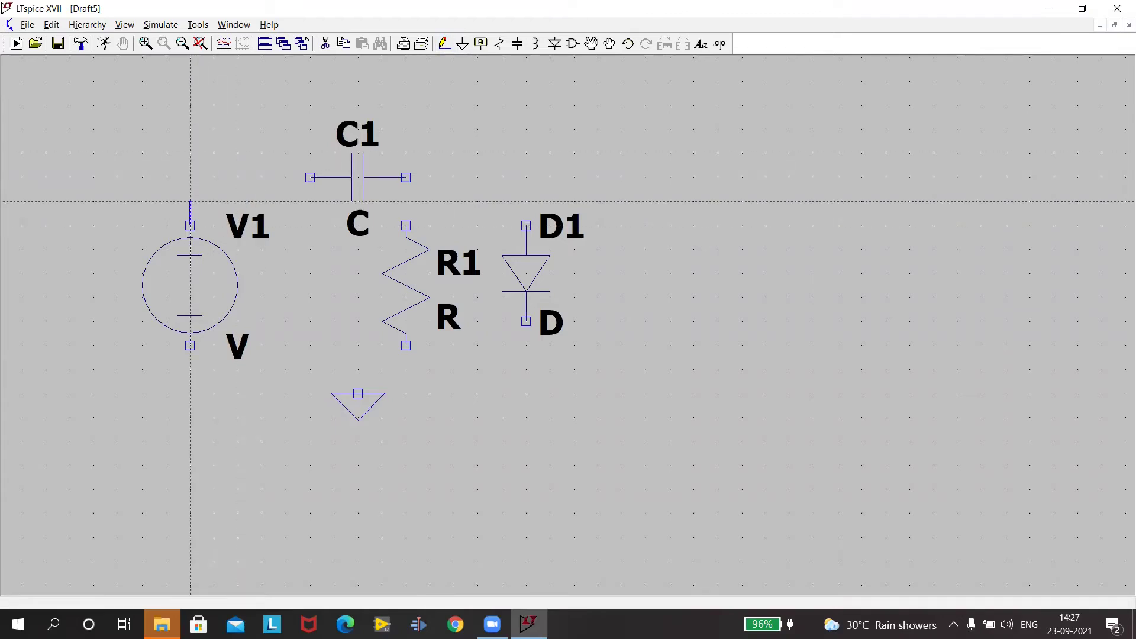
click(310, 177)
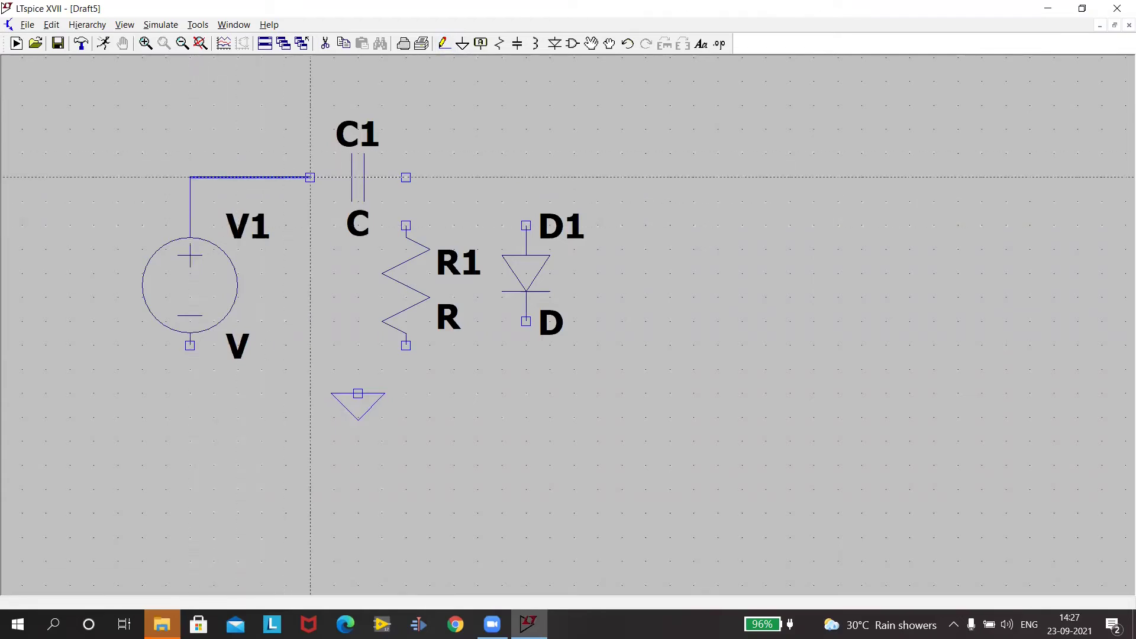
click(310, 177)
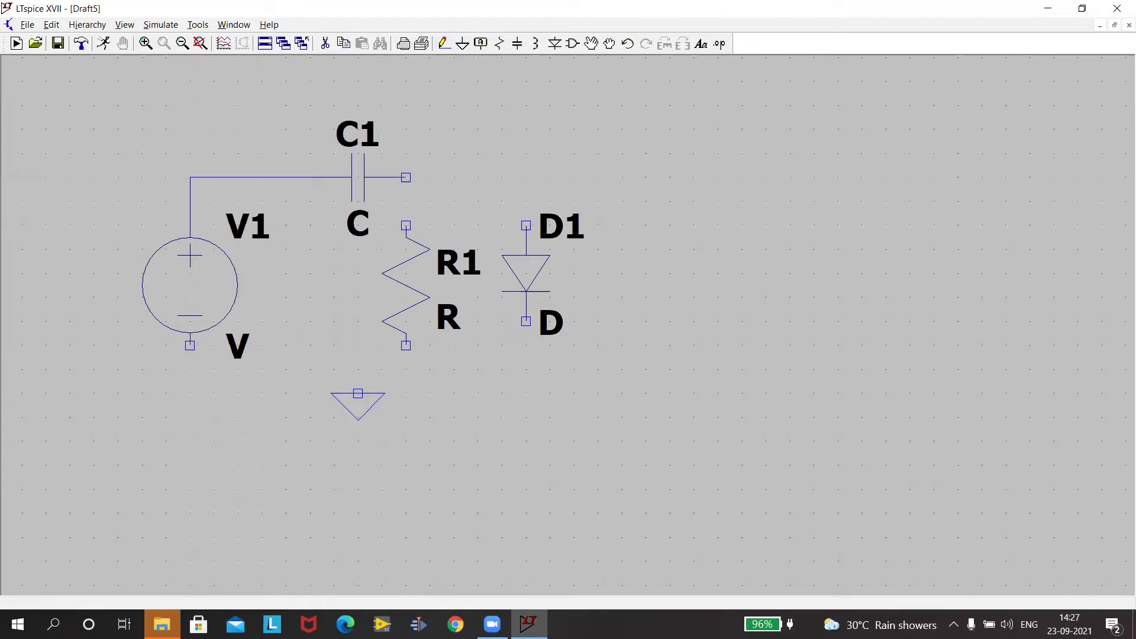
click(406, 177)
click(406, 225)
click(406, 345)
click(190, 345)
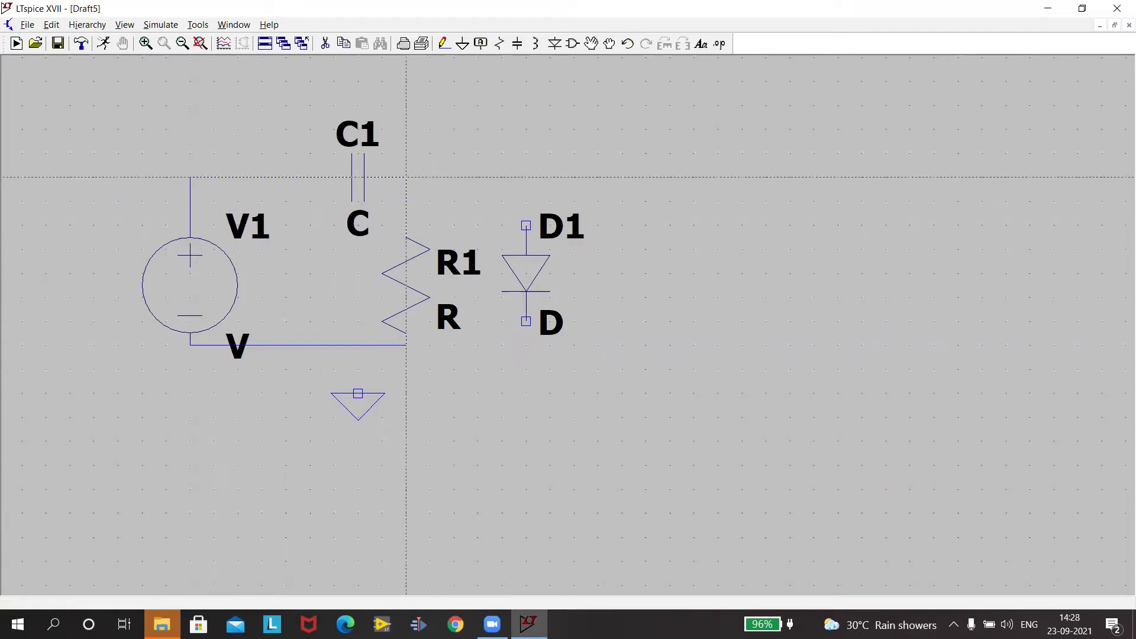
Wire D1 in parallel with R1 and tie the ground symbol to the bottom rail
click(406, 177)
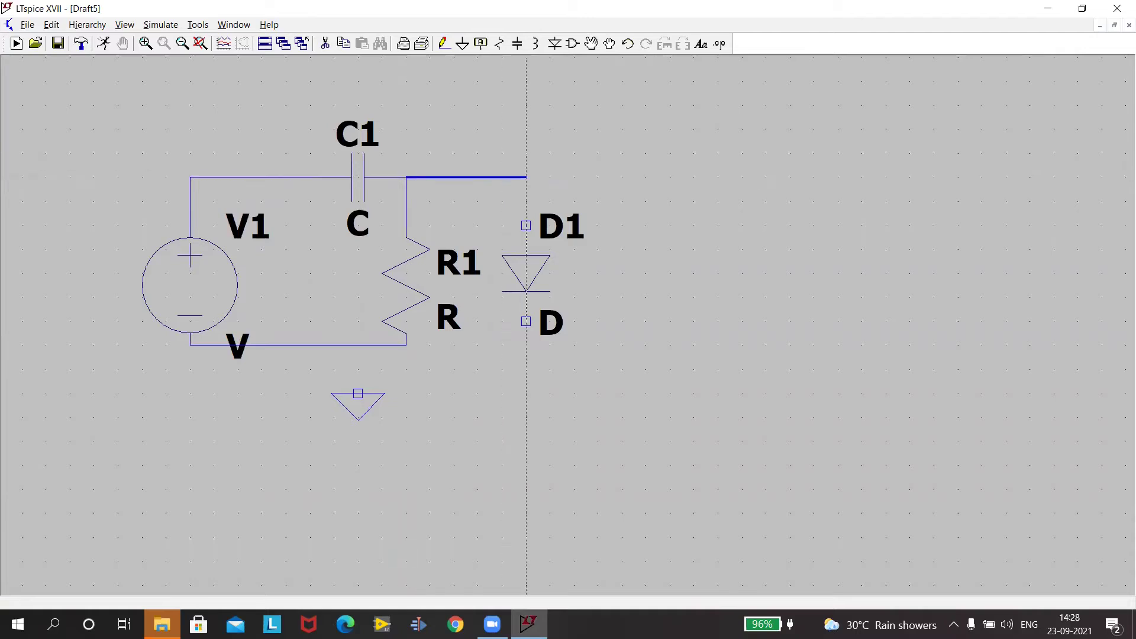
click(526, 176)
click(526, 225)
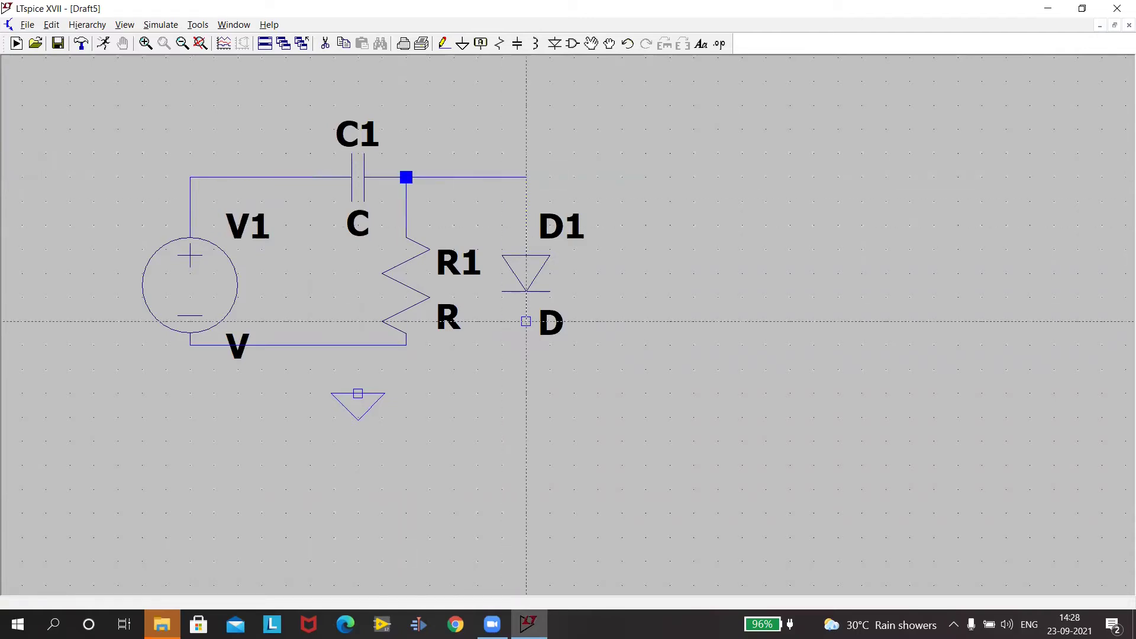
click(526, 322)
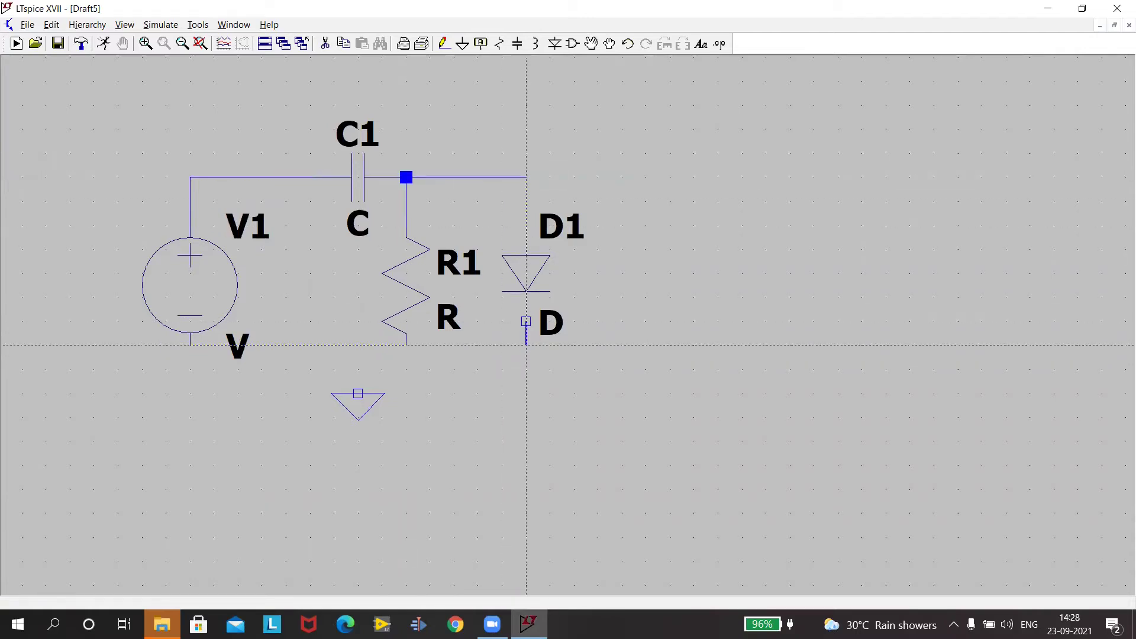
click(406, 345)
click(190, 345)
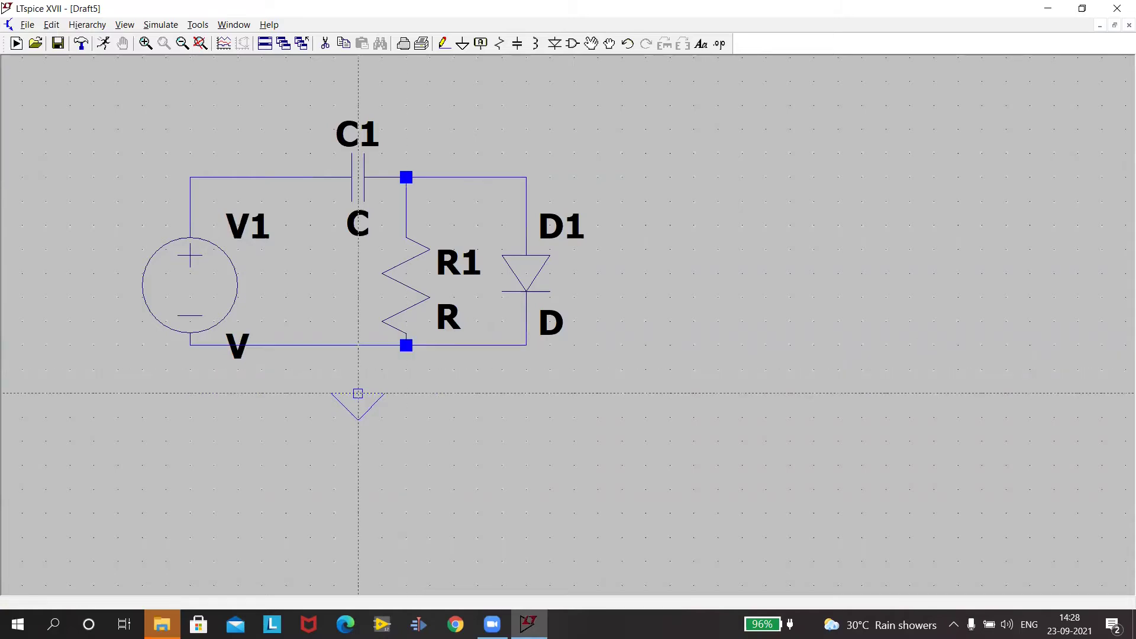
click(358, 394)
click(358, 345)
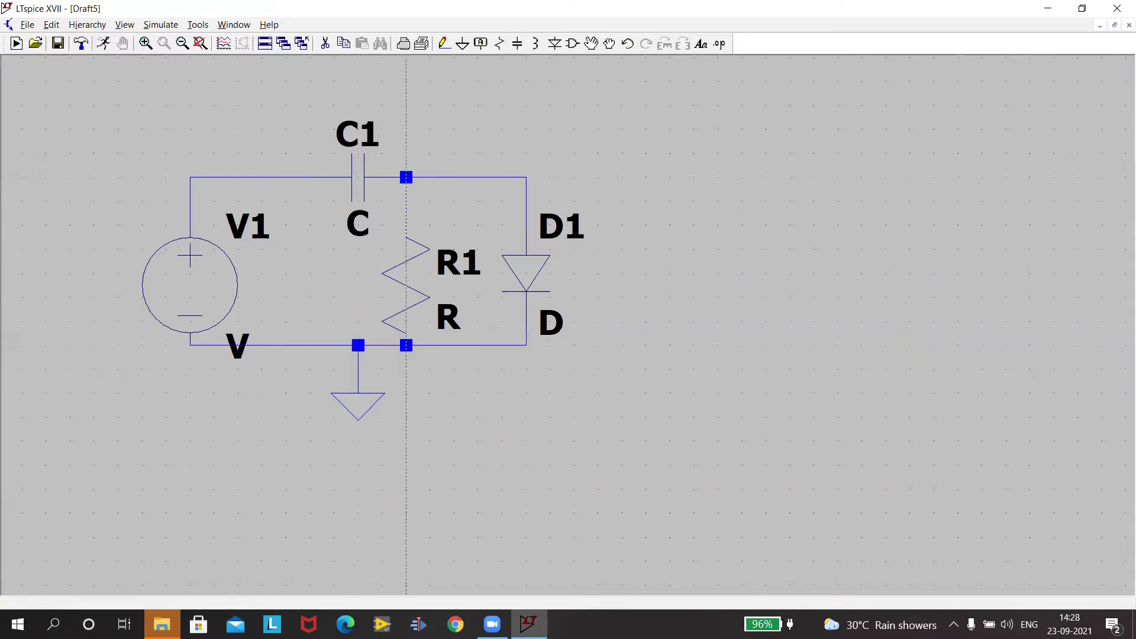
key(Escape)
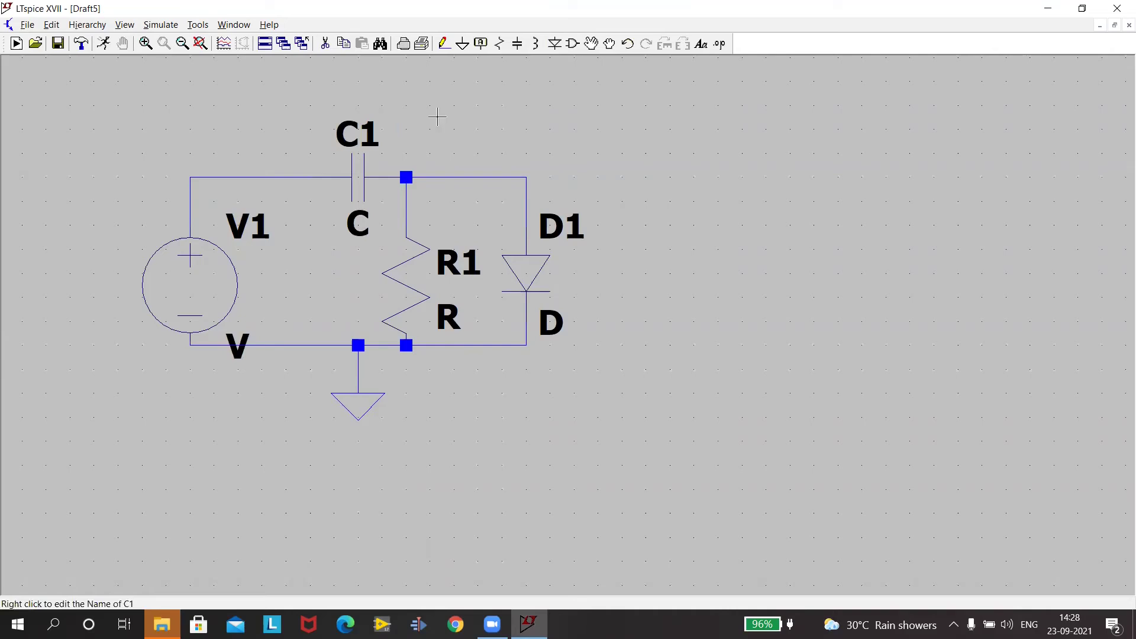
Make V1 a SINE(0 5 1k) source: 0 offset, 5 V amplitude, 1 kHz frequency
right_click(223, 288)
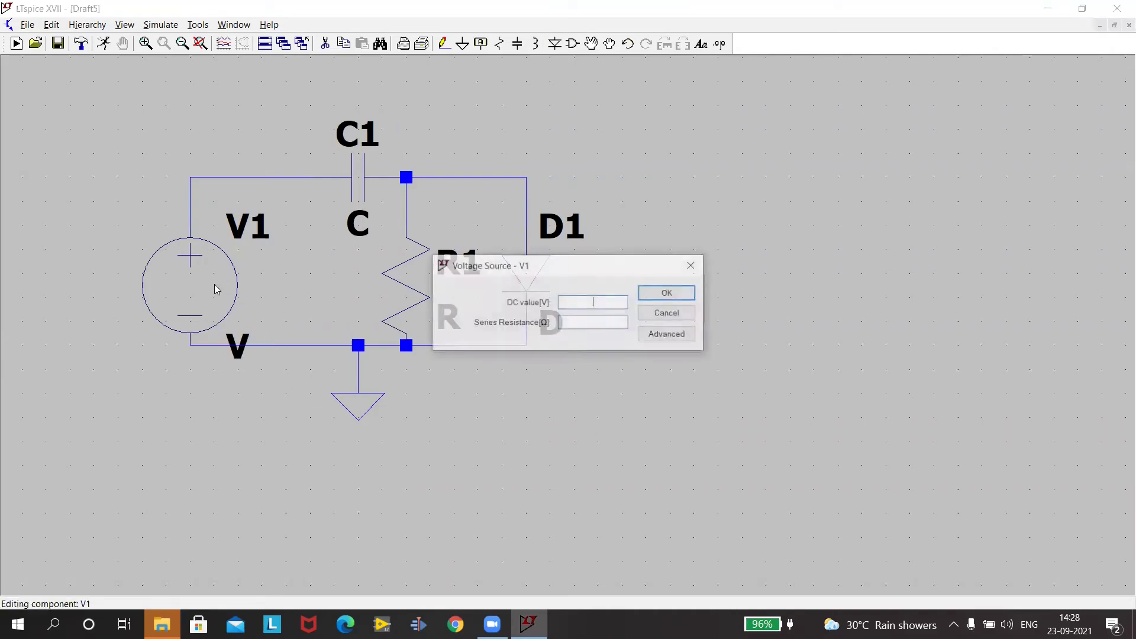
click(653, 335)
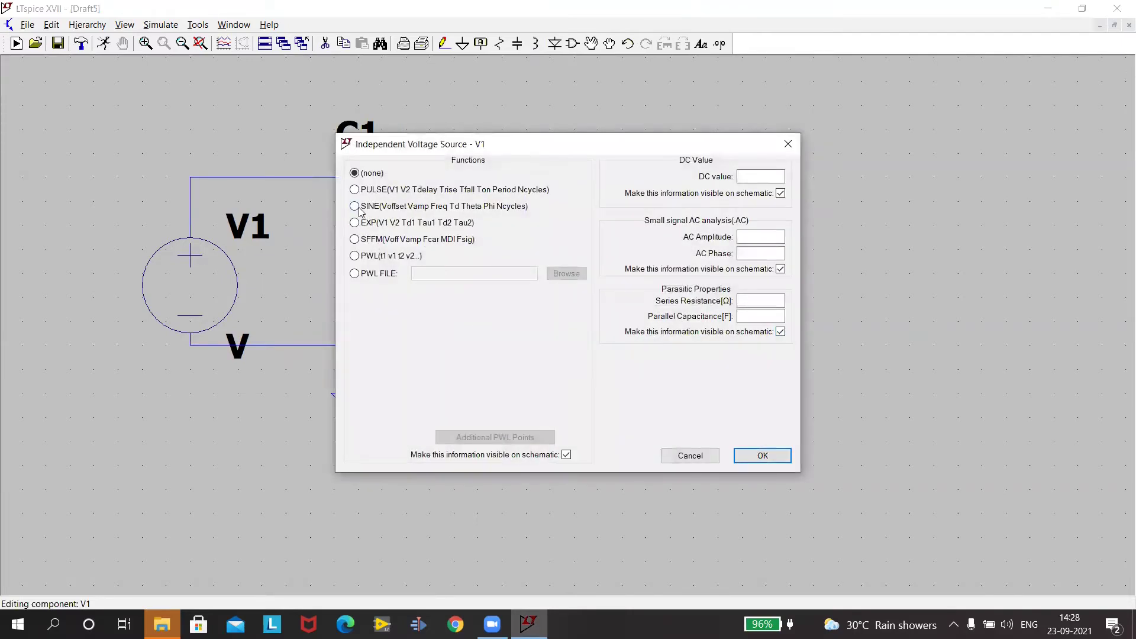
click(355, 207)
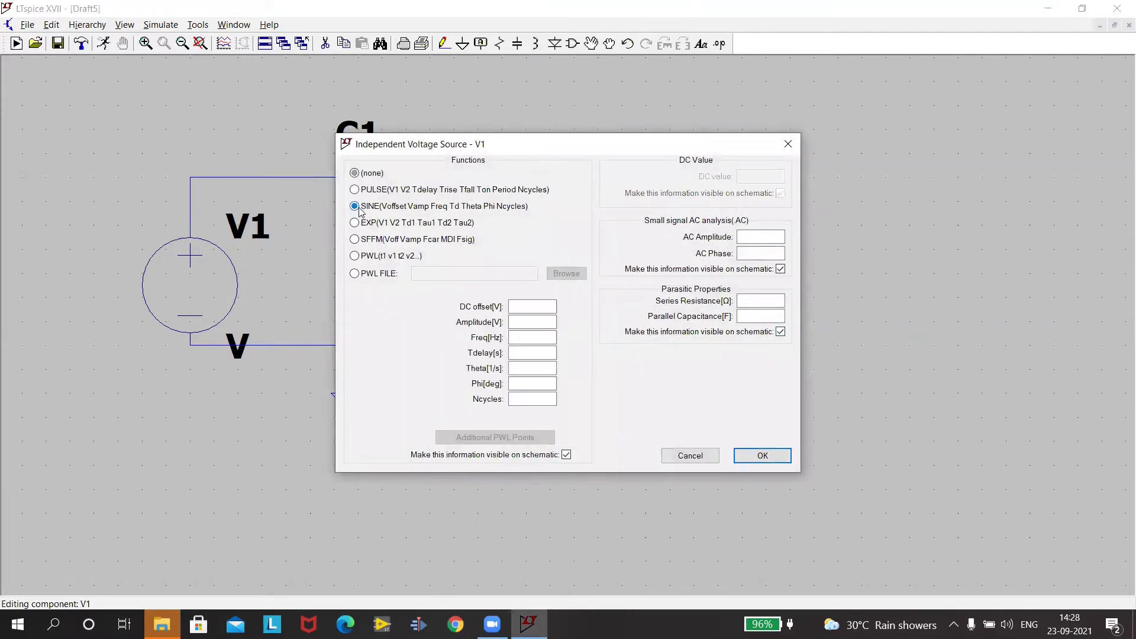
click(522, 307)
click(518, 320)
text(5)
click(519, 337)
click(763, 456)
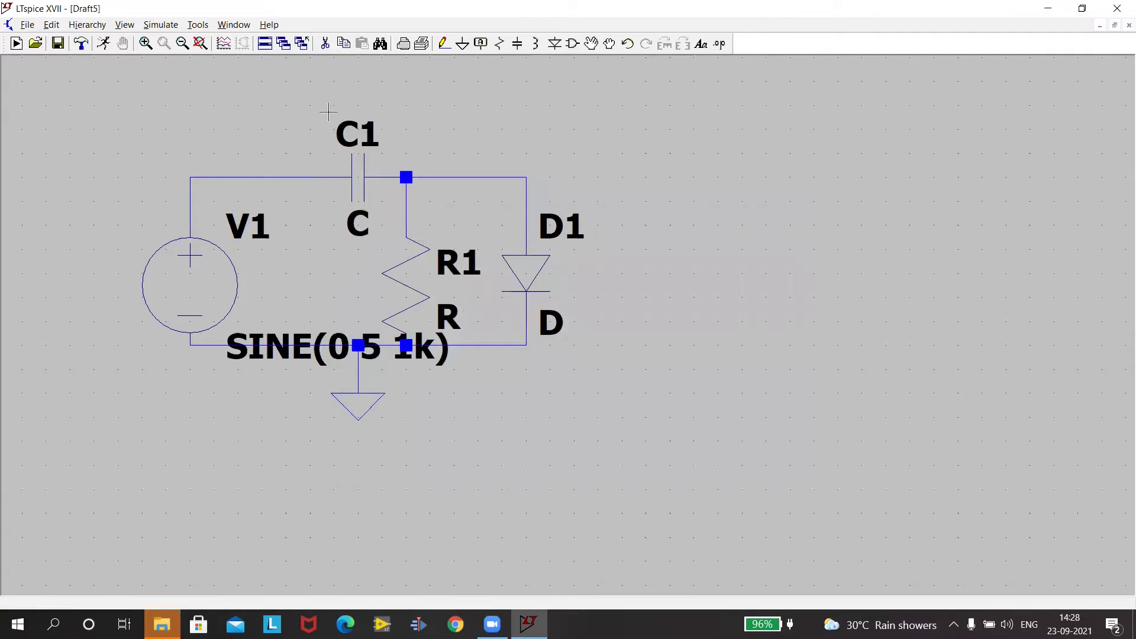
Set capacitor C1's capacitance to .1µ
right_click(359, 190)
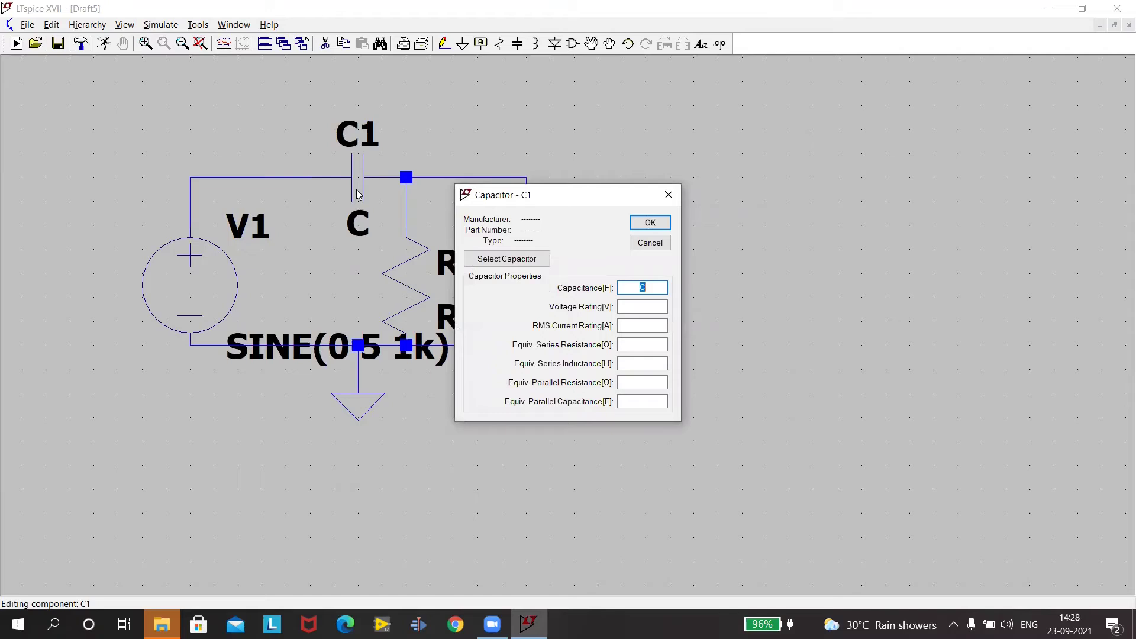
key(BackSpace)
click(650, 223)
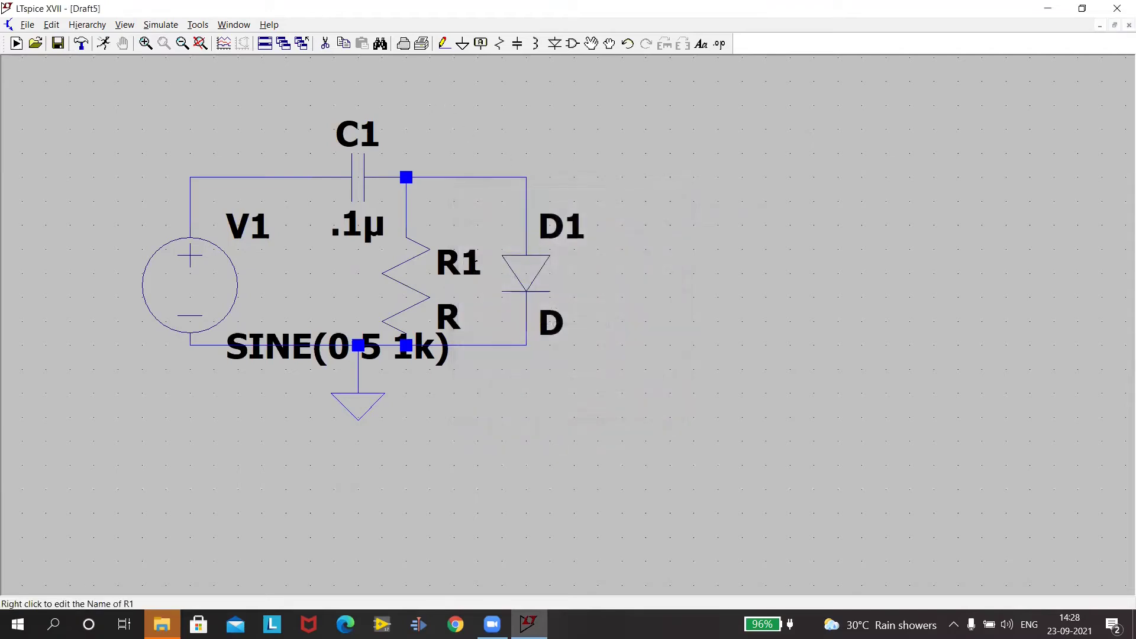
Set resistor R1's resistance to 1Meg
right_click(418, 263)
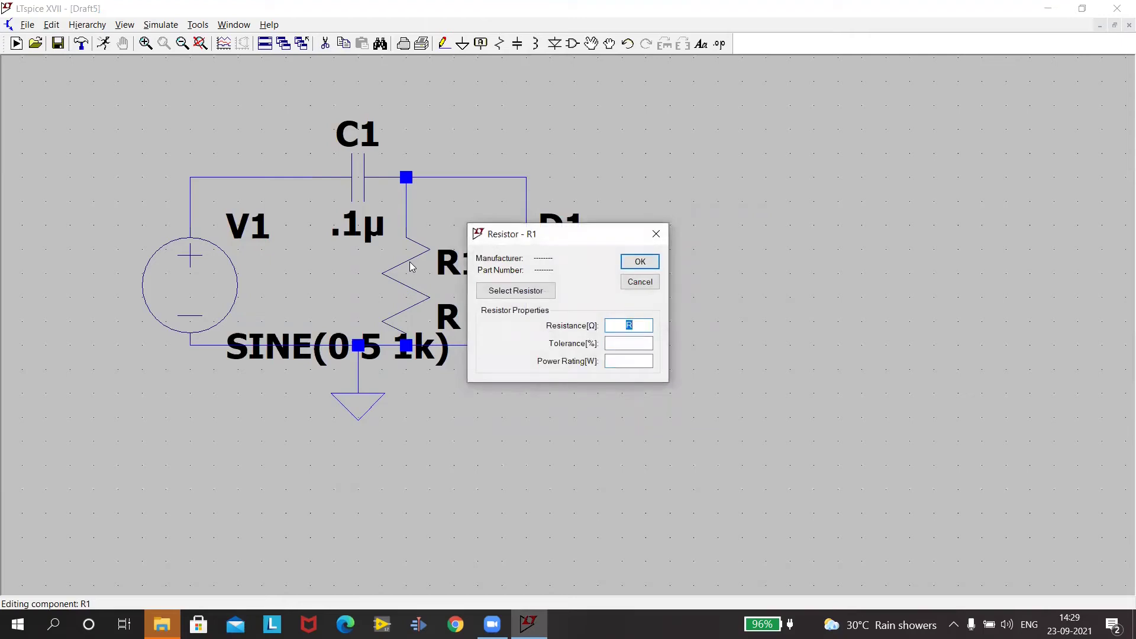
text(1Meg)
click(640, 262)
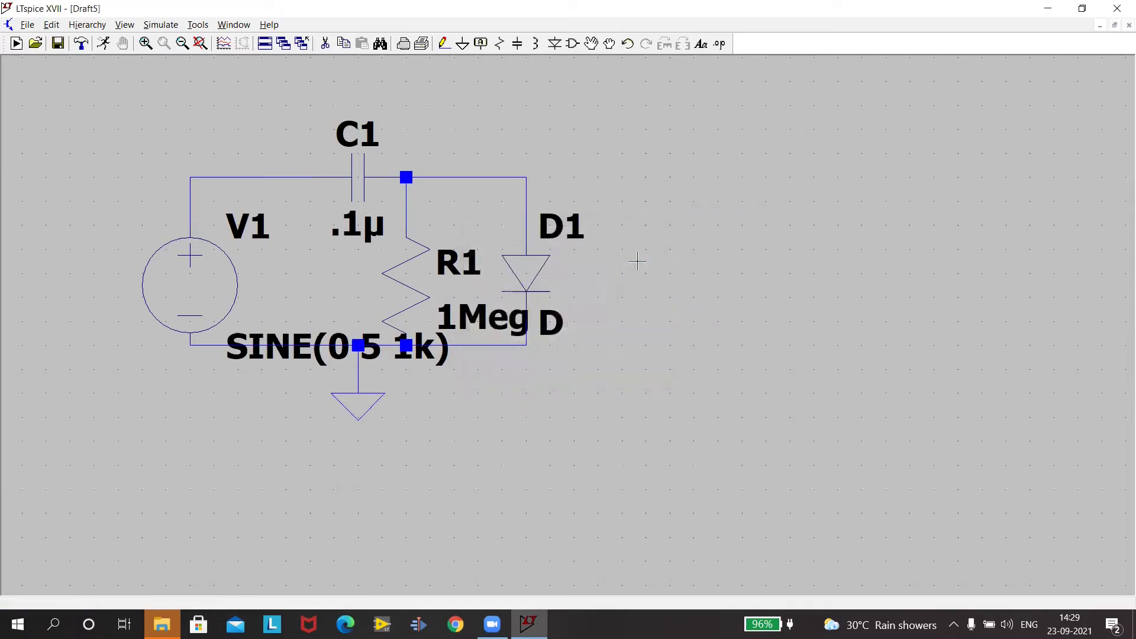
Assign the 1N4148 model to diode D1 and bring up the simulation command settings
right_click(533, 263)
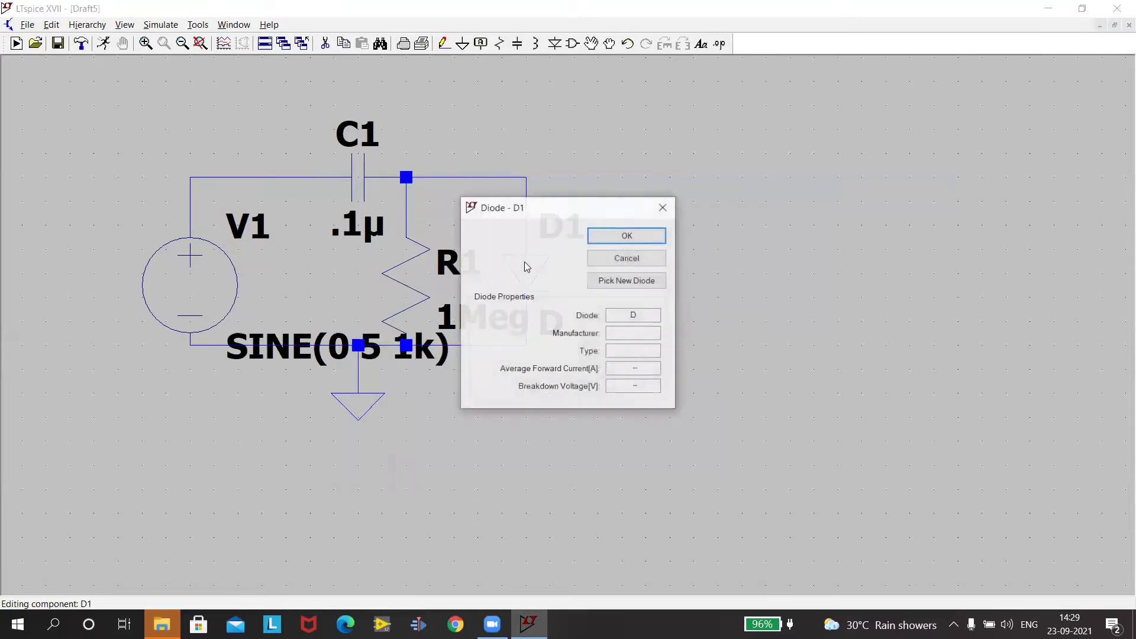
click(627, 281)
click(380, 305)
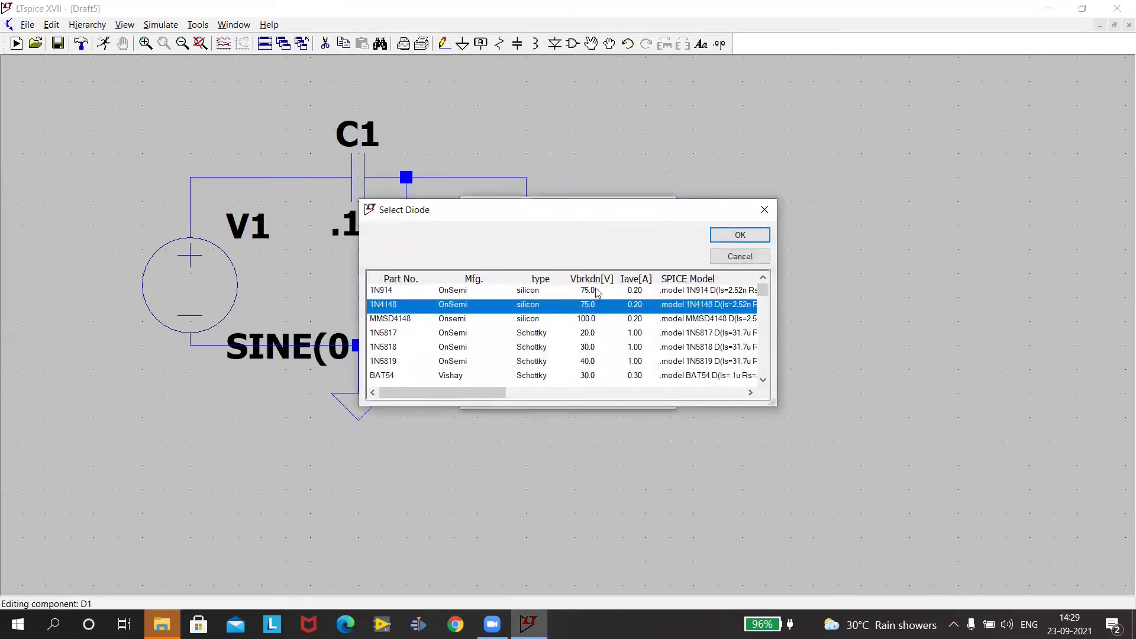
click(738, 235)
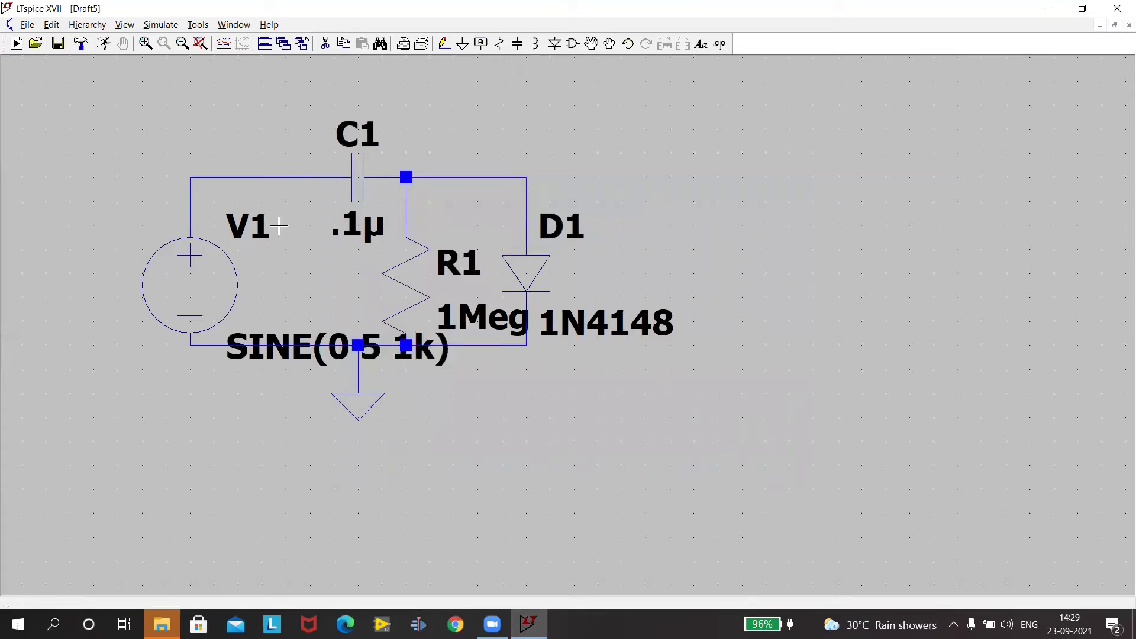
click(104, 44)
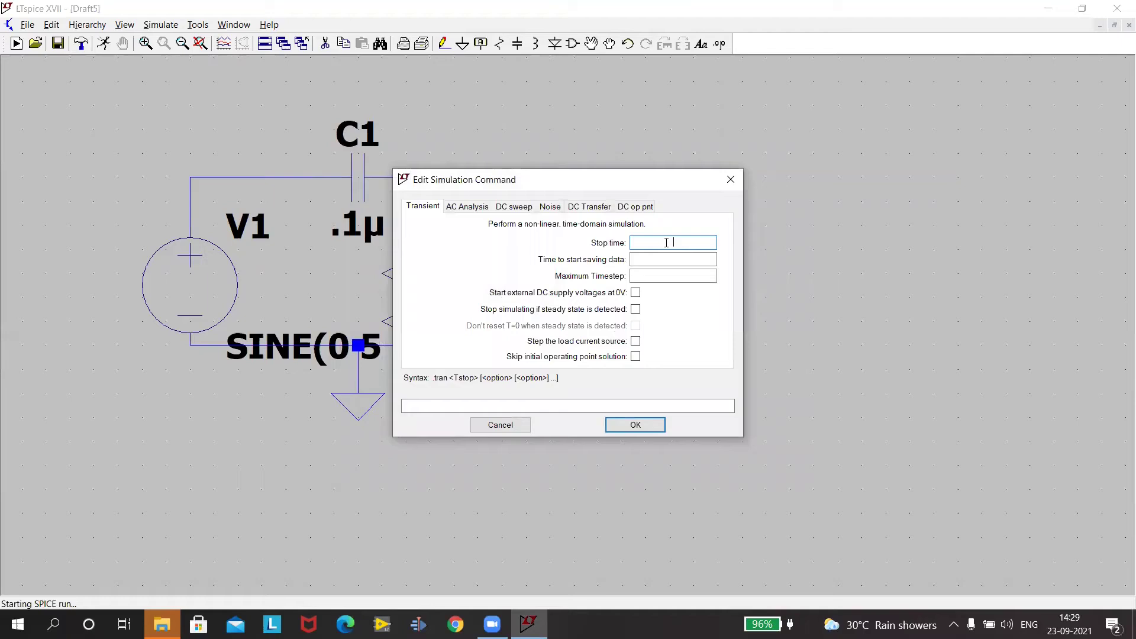
Run a transient simulation with 1m stop time and .1m maximum timestep, plotting input V(n001)
text(1m)
click(666, 276)
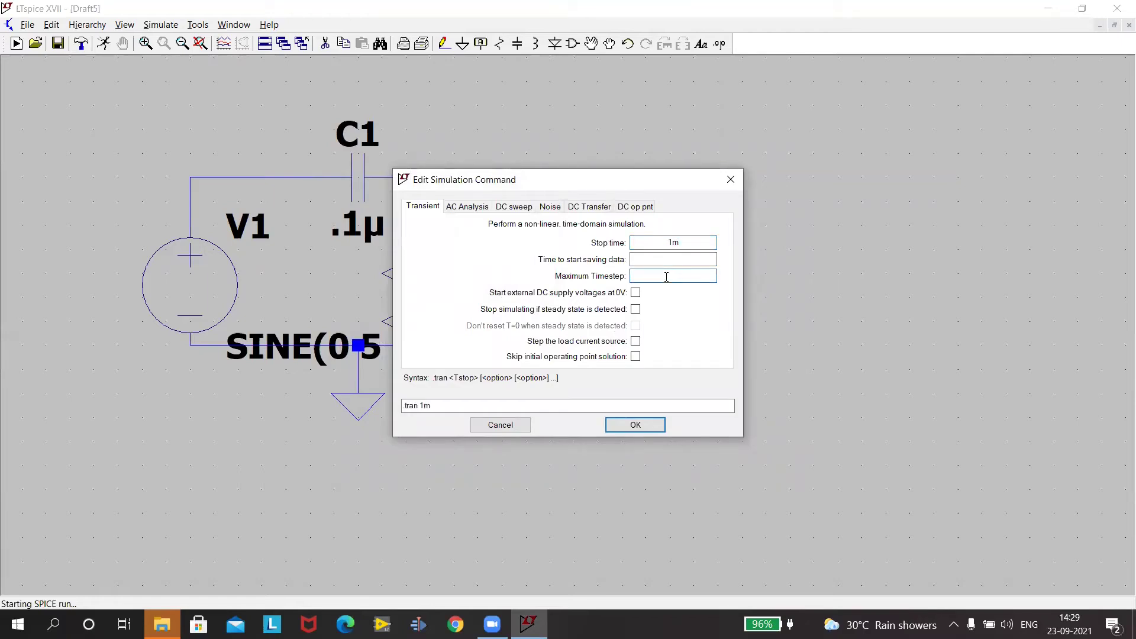
text(.1m)
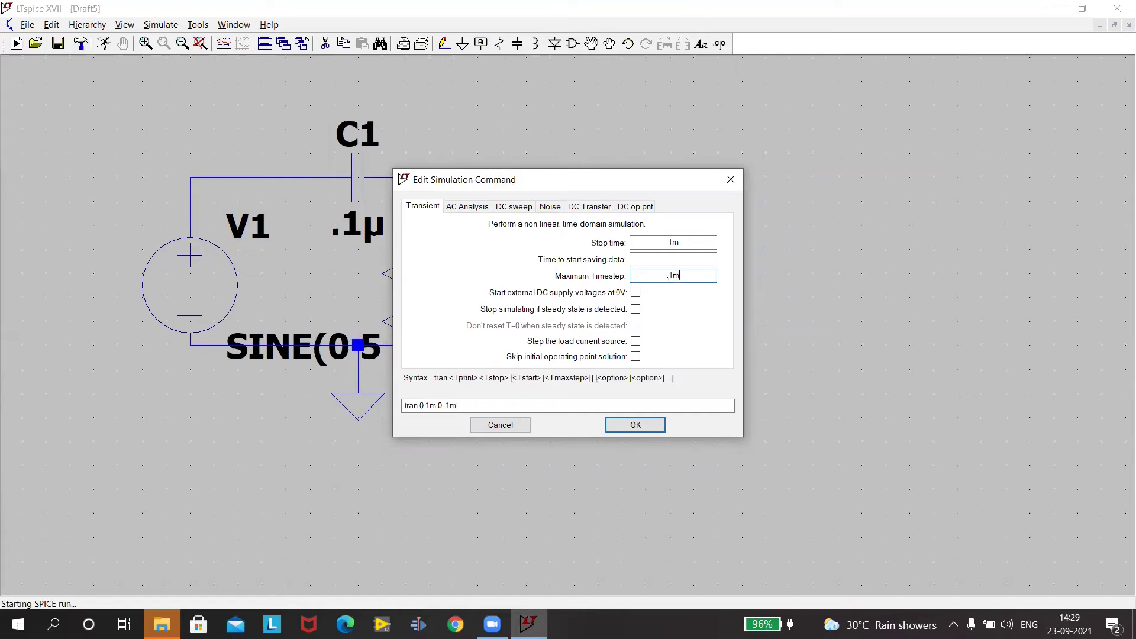
click(630, 425)
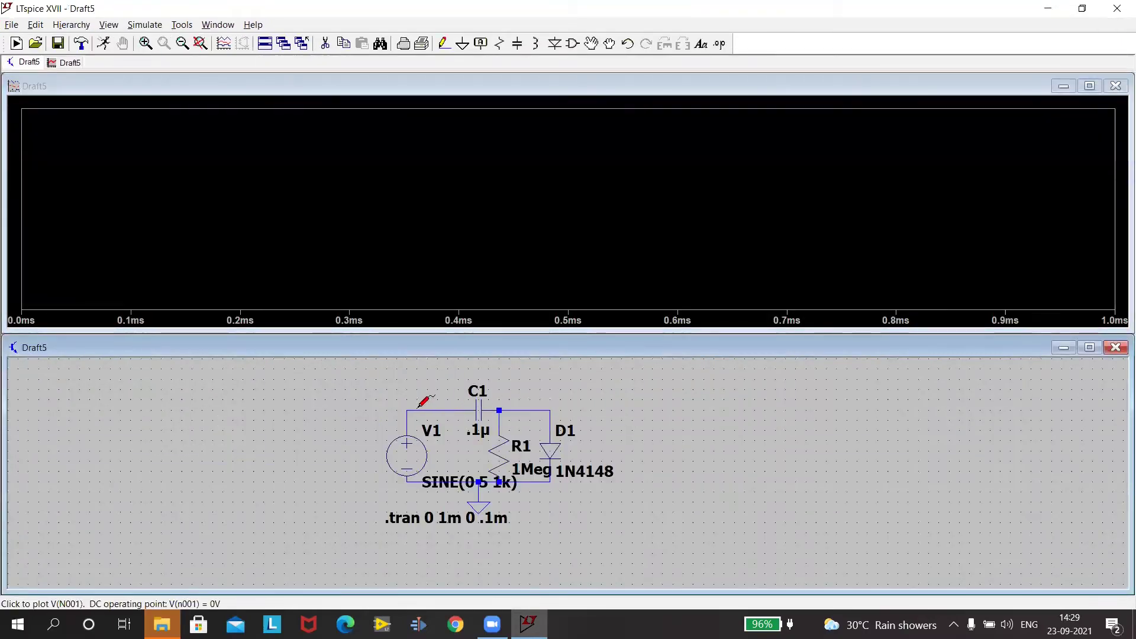
click(451, 409)
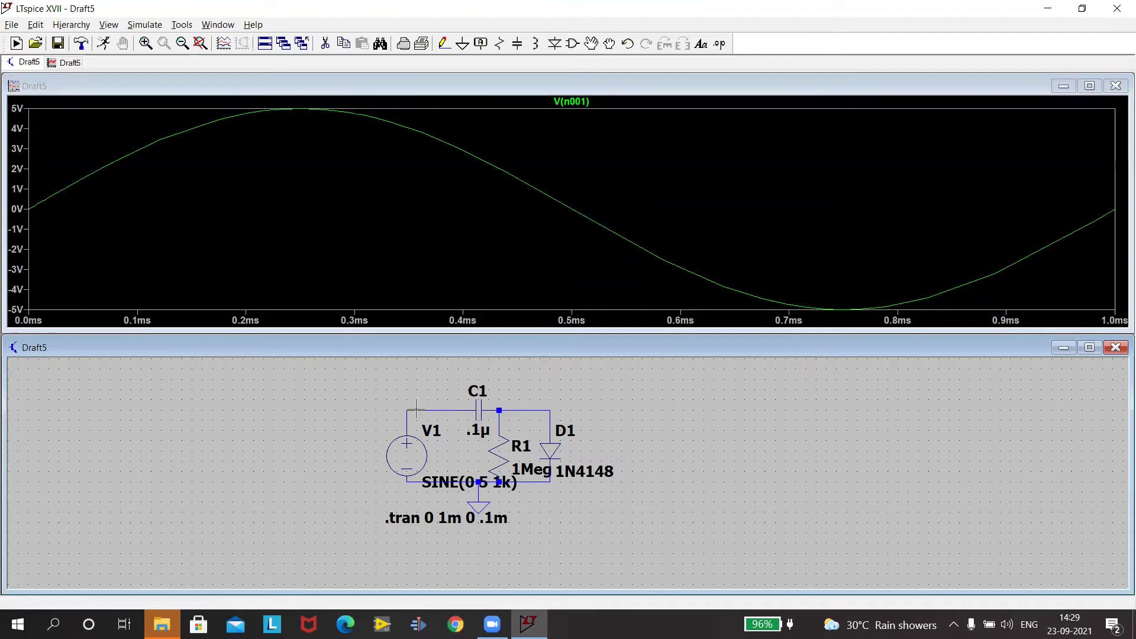
Plot V(n002) at the node after C1 and attach a measurement cursor to its trace
click(532, 407)
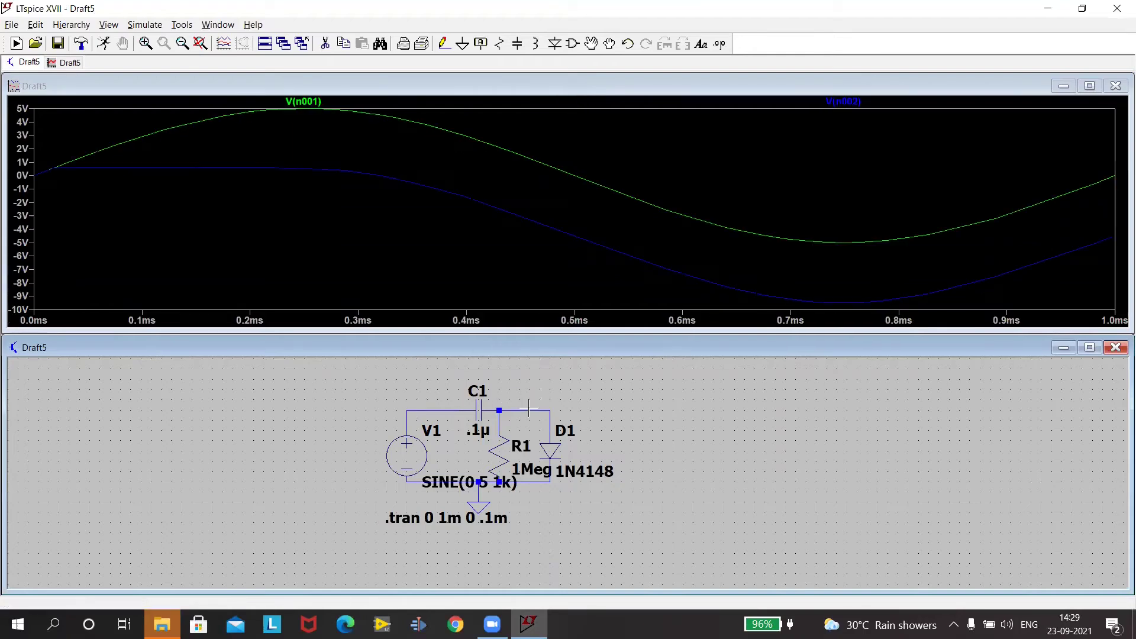
click(863, 103)
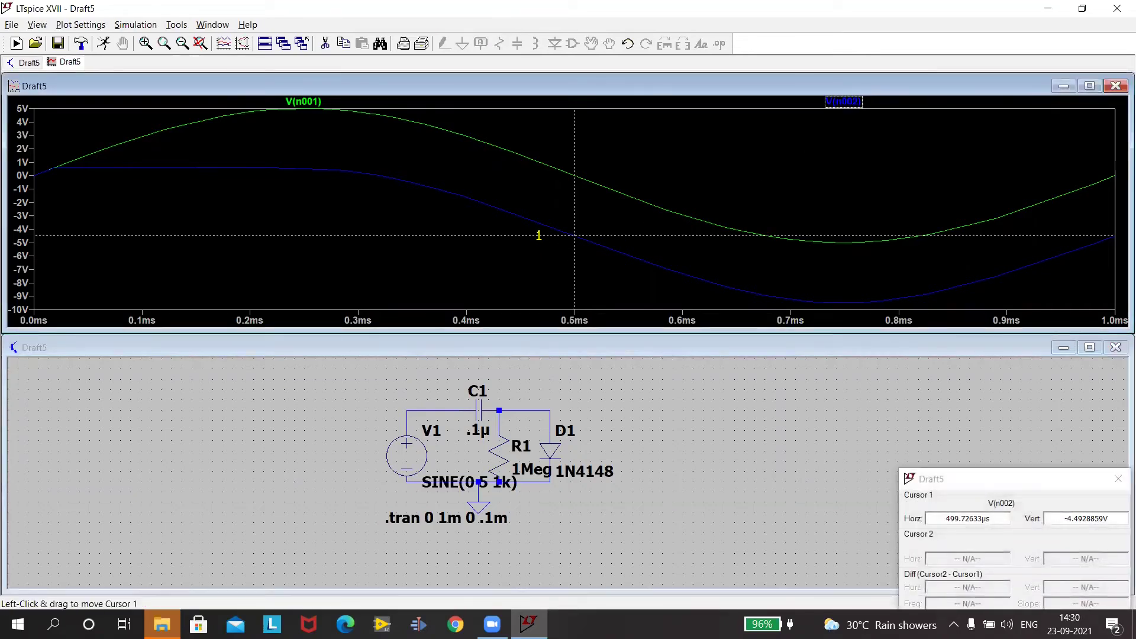
Move the V(n002) cursor to 186.1 µs, where the output reads about 594 mV
mouse_move(538, 234)
mouse_down()
mouse_move(446, 178)
mouse_move(235, 164)
mouse_up()
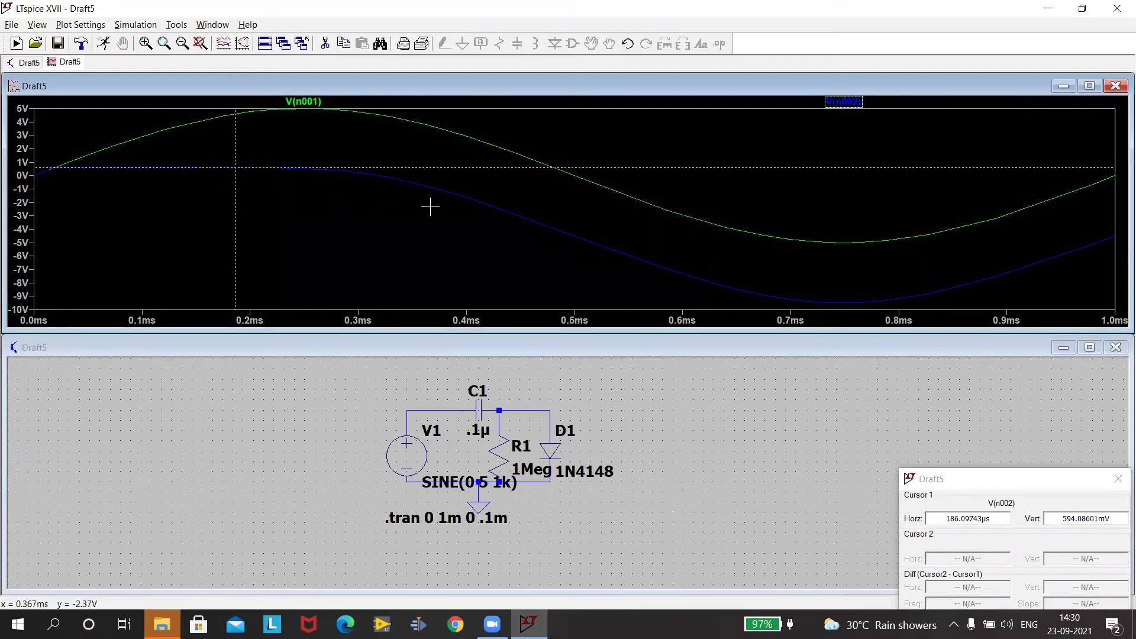
Close the waveform plot, maximize the schematic, and add a second diode D2 rotated upward
click(1116, 86)
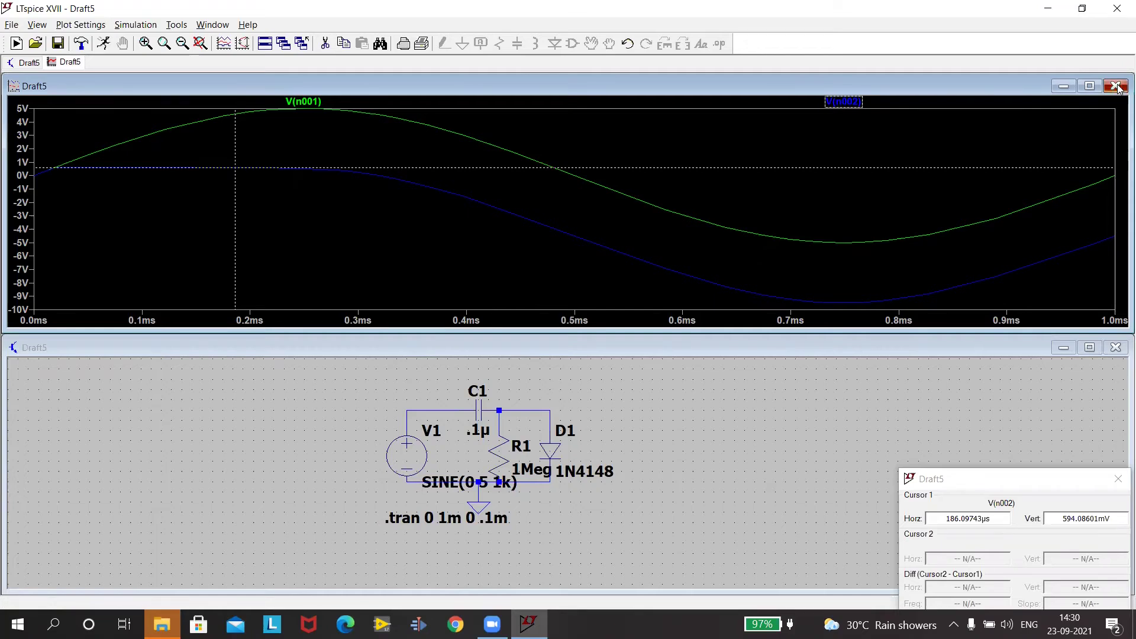
click(1089, 330)
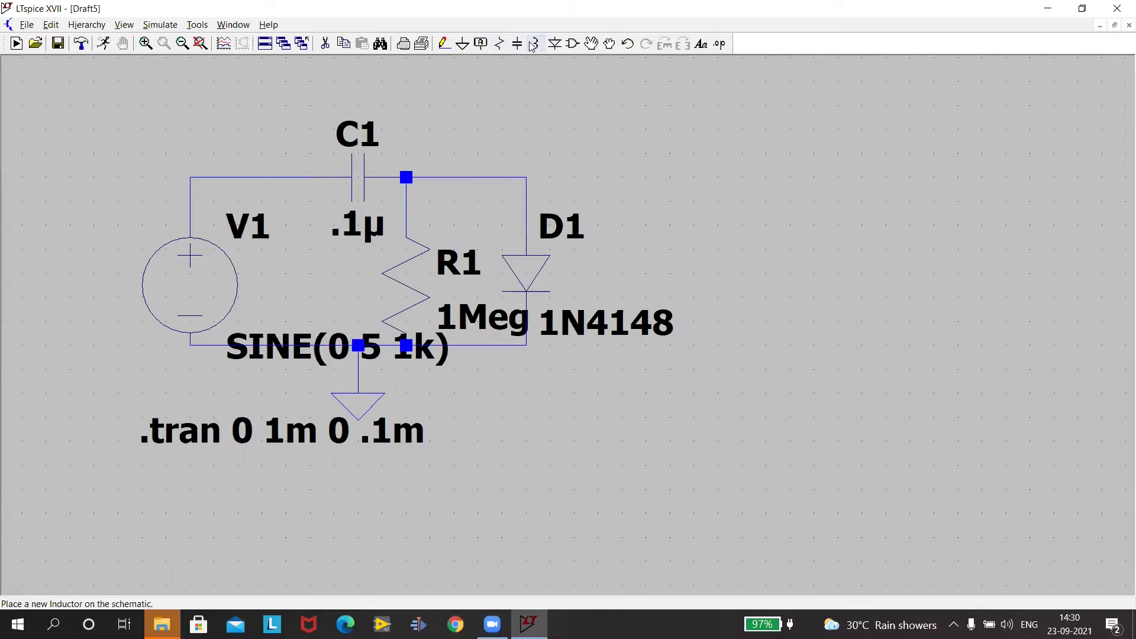
click(555, 45)
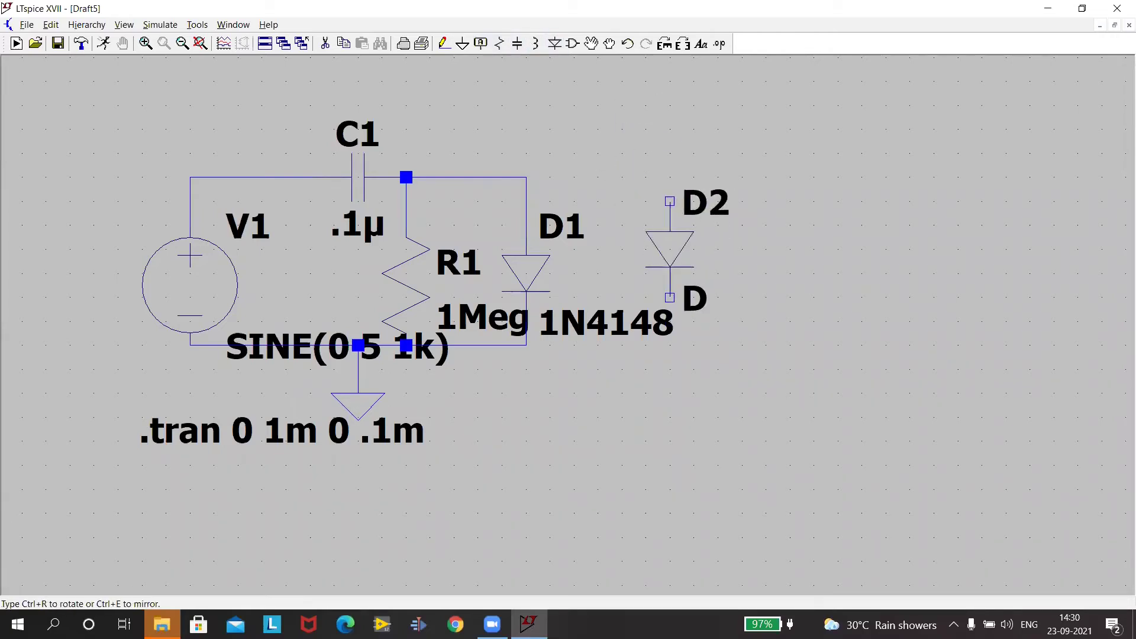
key(ctrl+r)
key(ctrl+r)
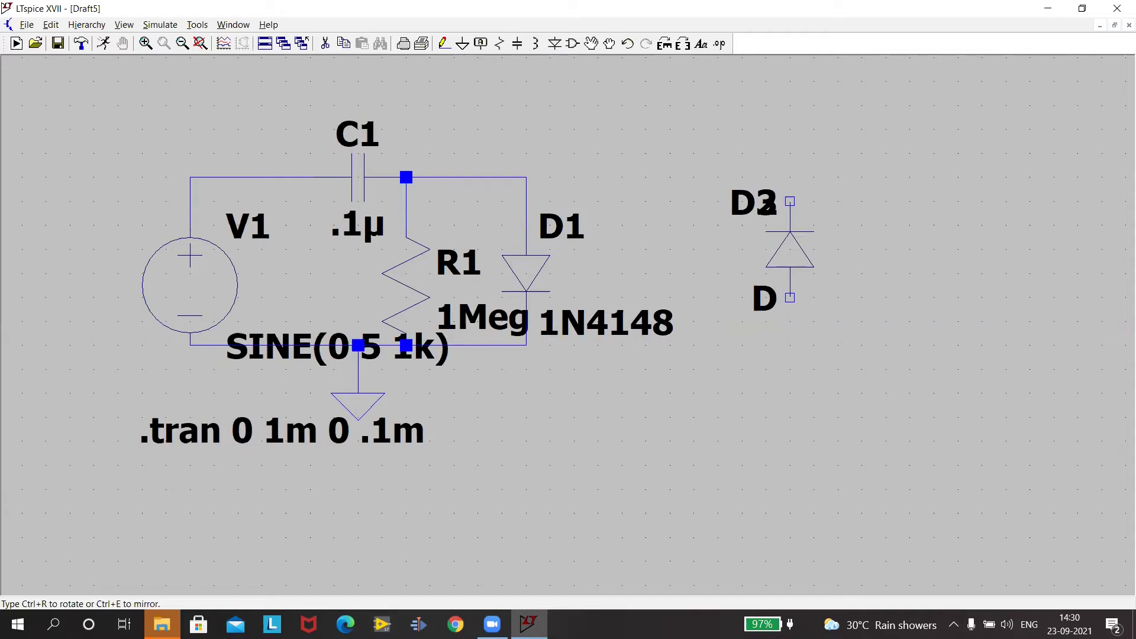
key(Escape)
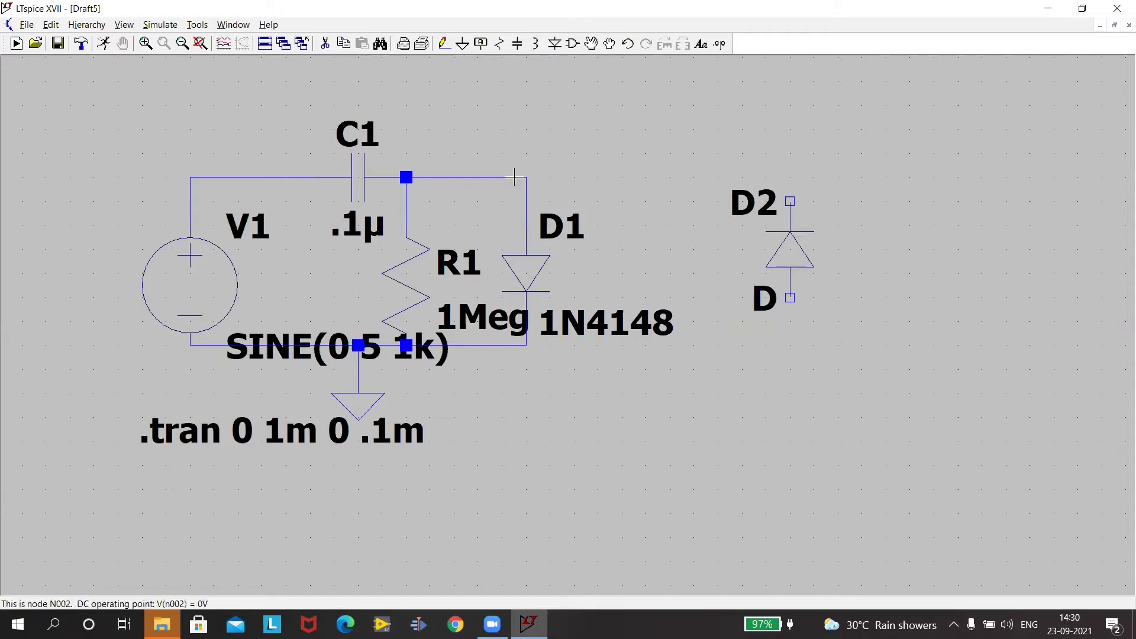
Wire D2's top to the node above D1 and its bottom to D1's bottom node
click(790, 201)
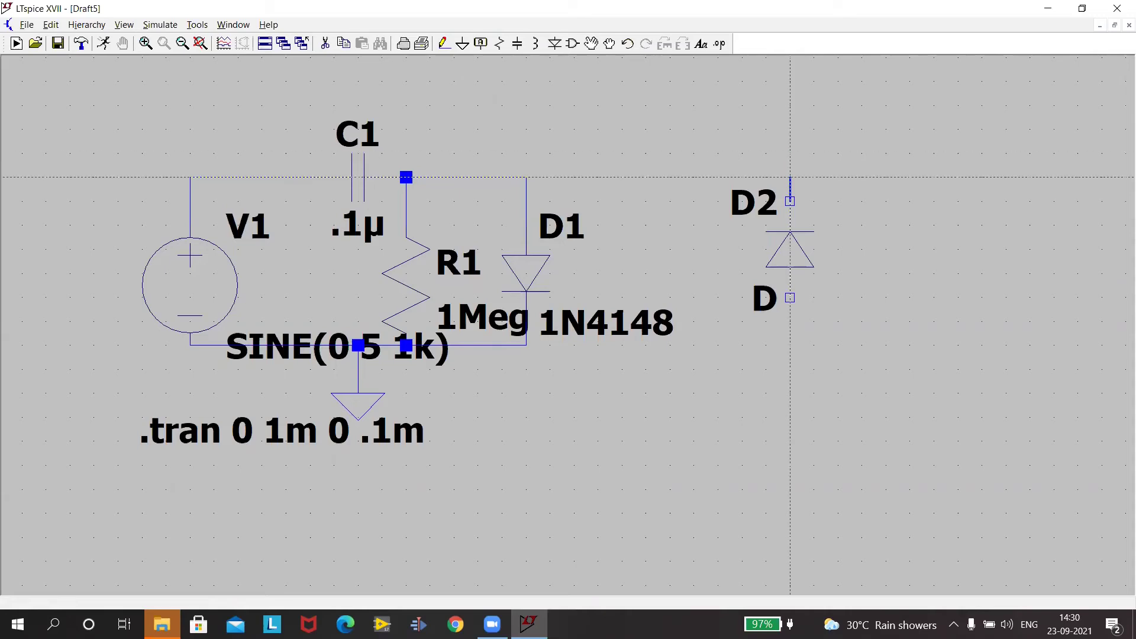
click(526, 176)
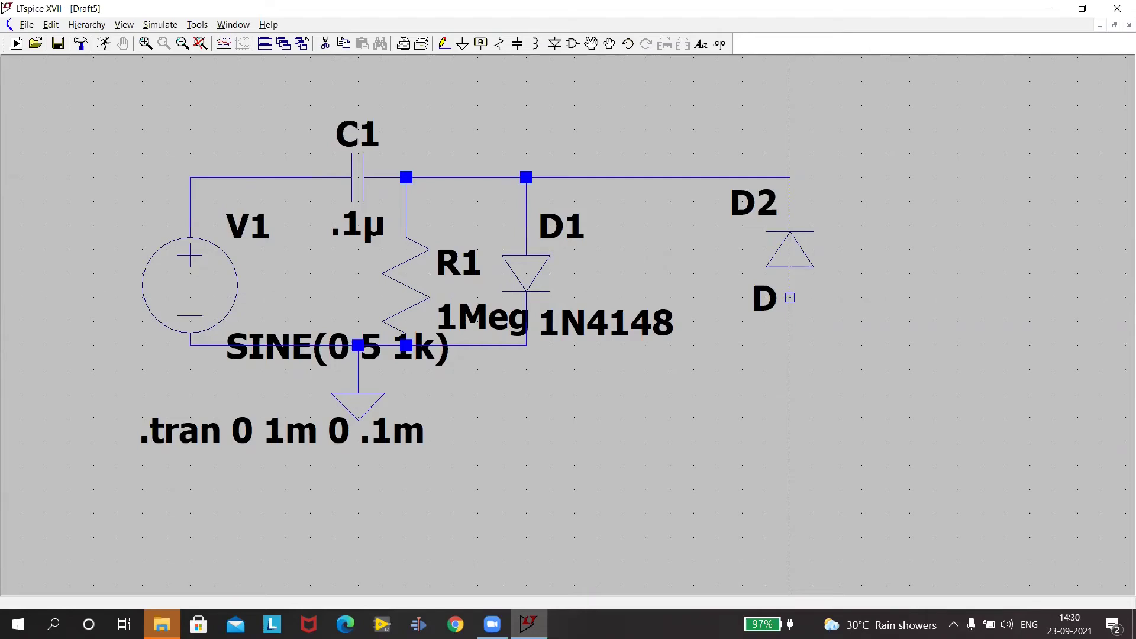
click(790, 298)
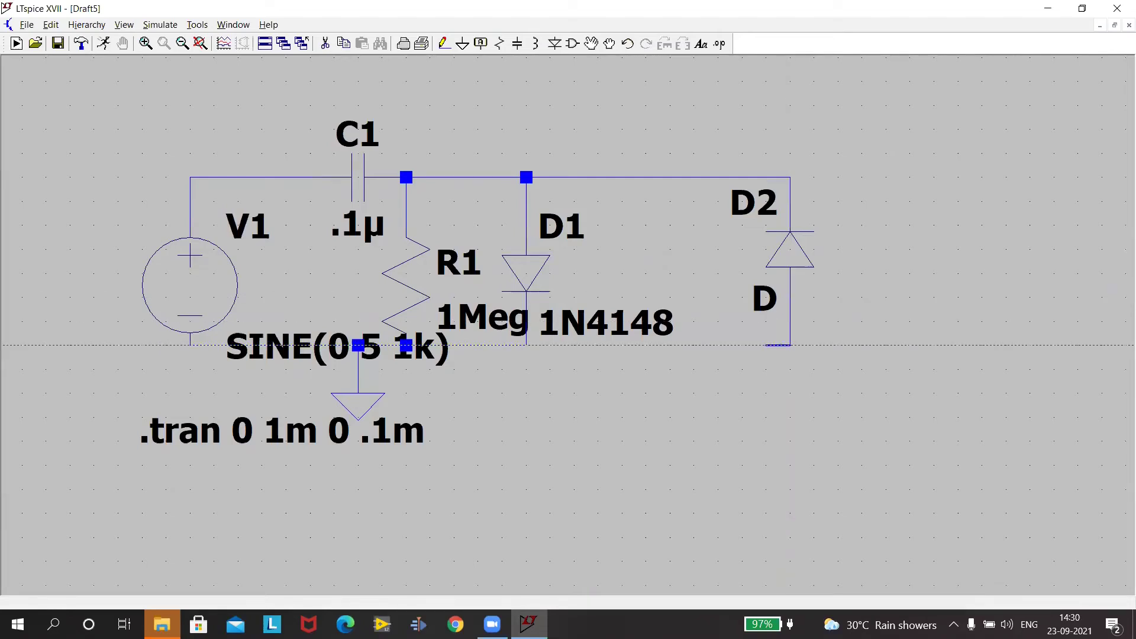
click(526, 345)
key(Escape)
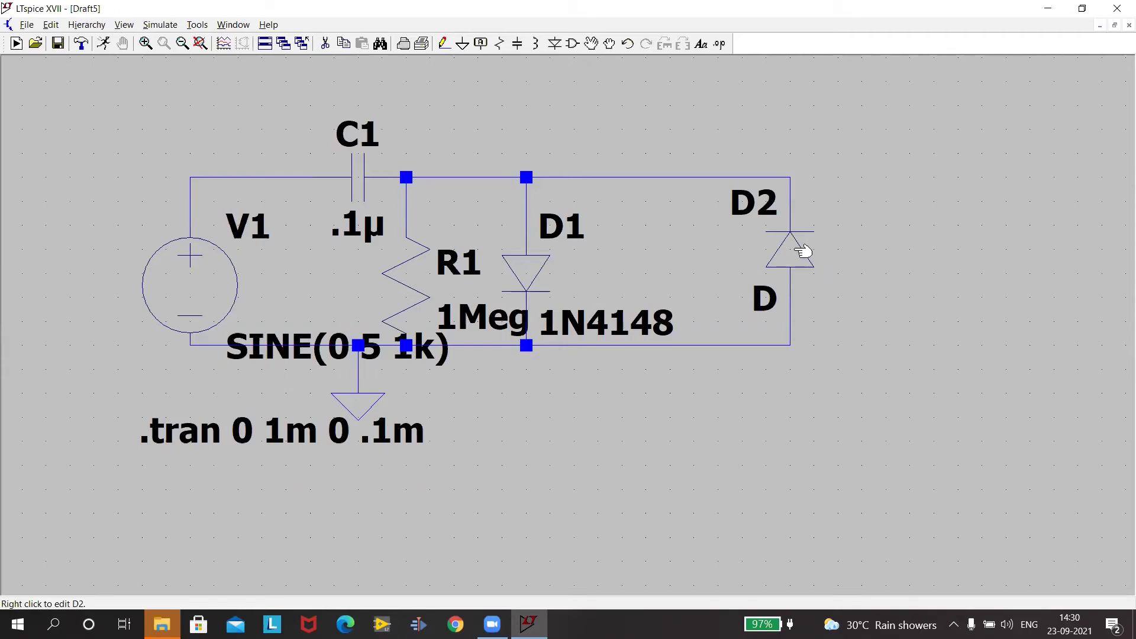
Change diode D2's model to 1N4148 so it matches D1
right_click(800, 252)
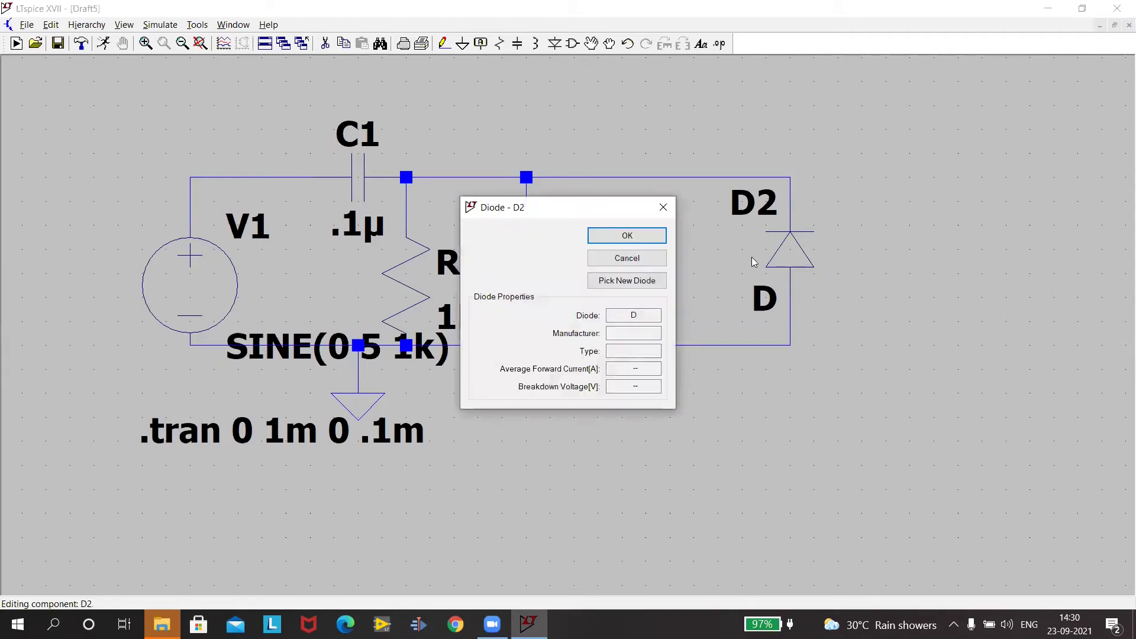
click(657, 280)
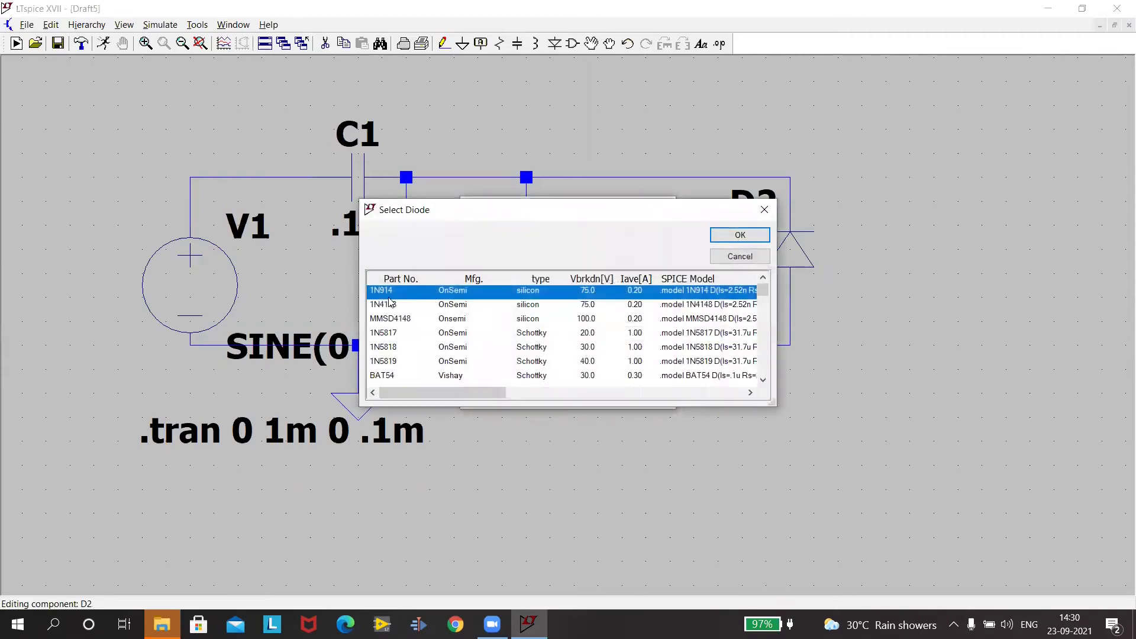
click(385, 304)
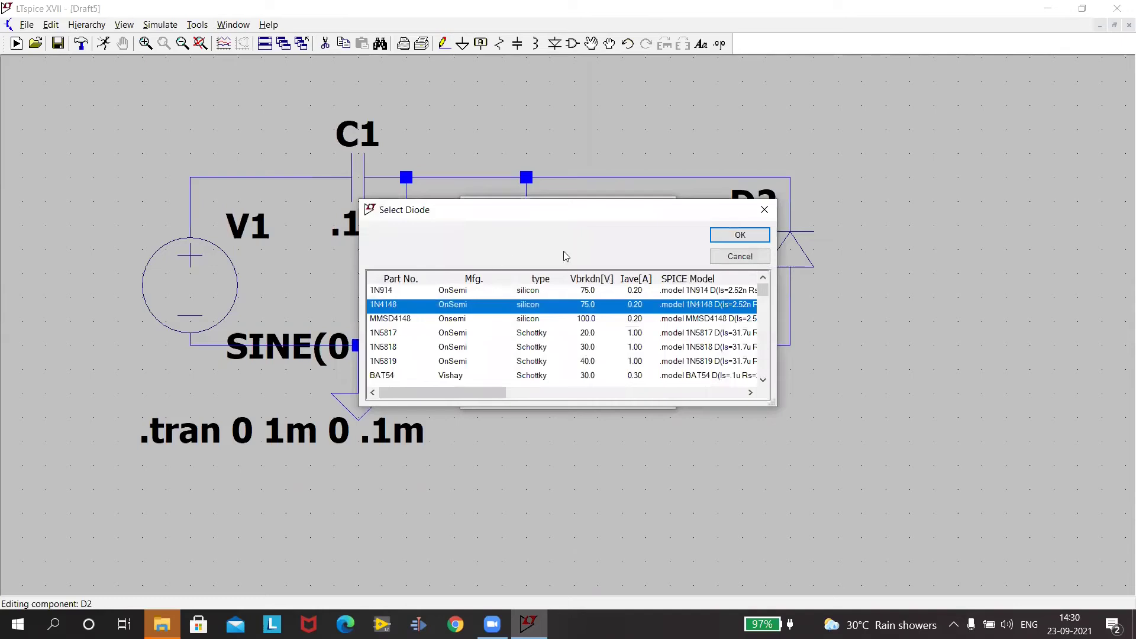
click(746, 238)
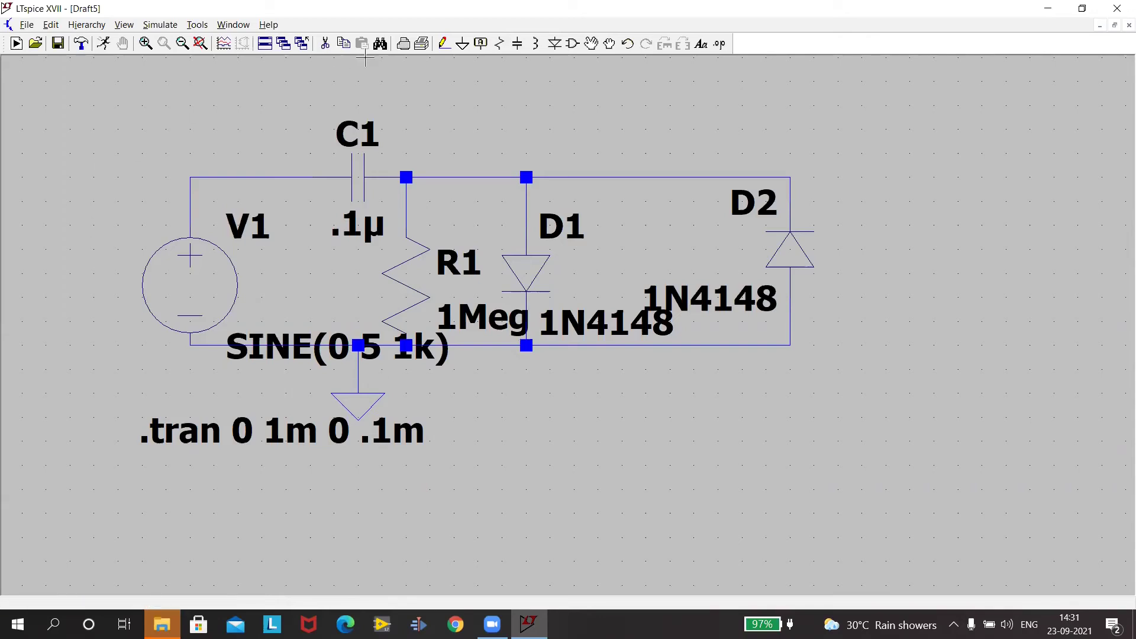
Place an 'in' net label of Input port type at the top-left wire
click(480, 43)
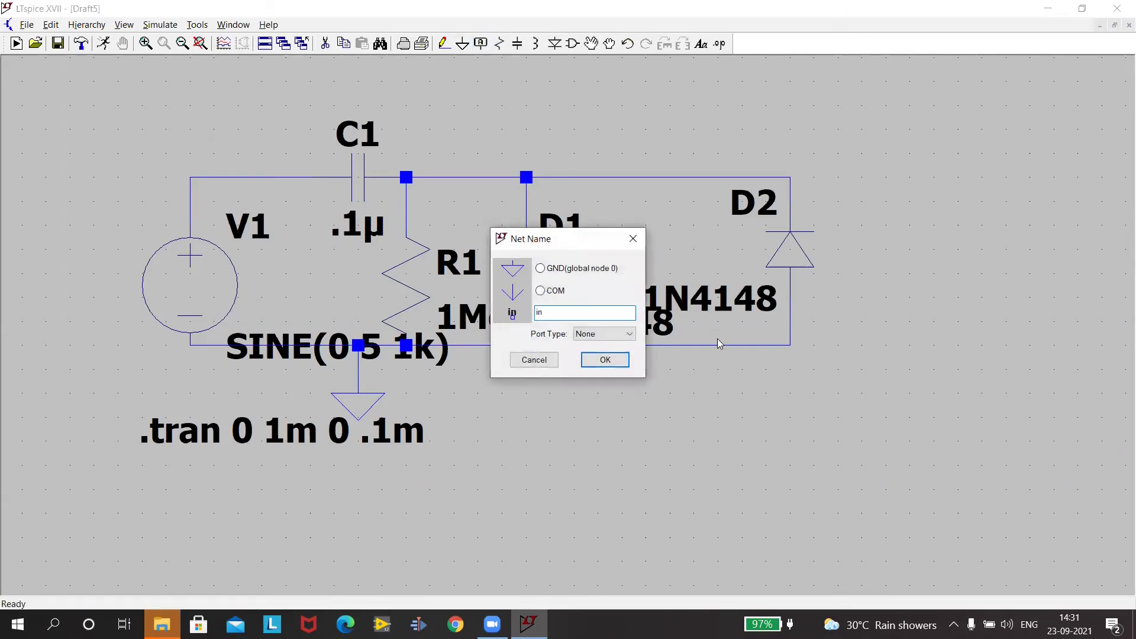
click(624, 333)
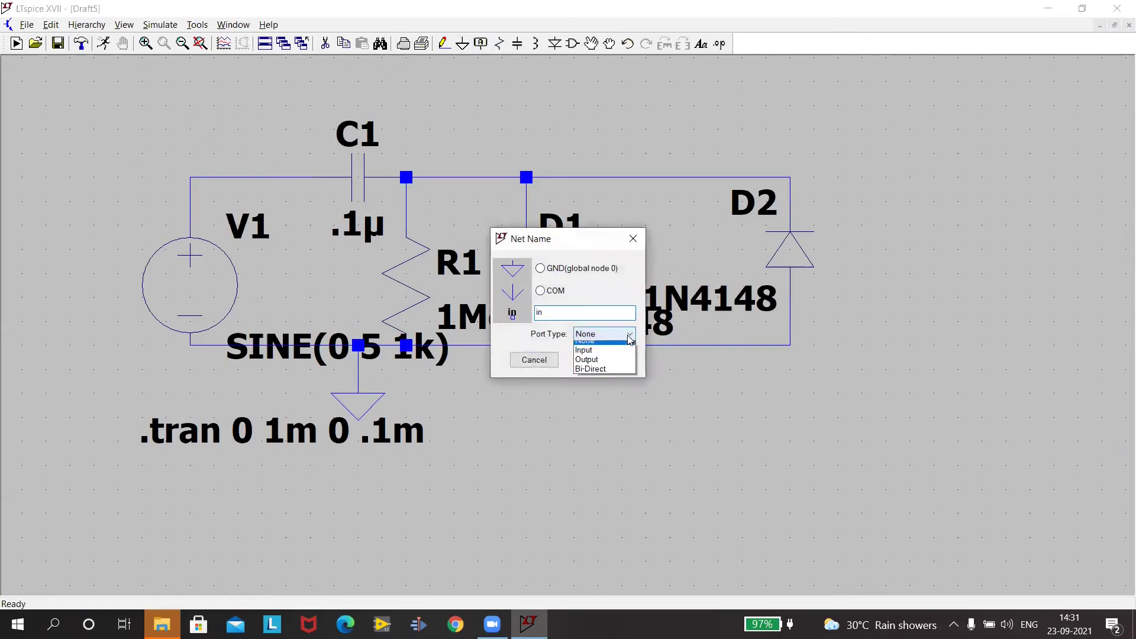
click(601, 353)
click(604, 359)
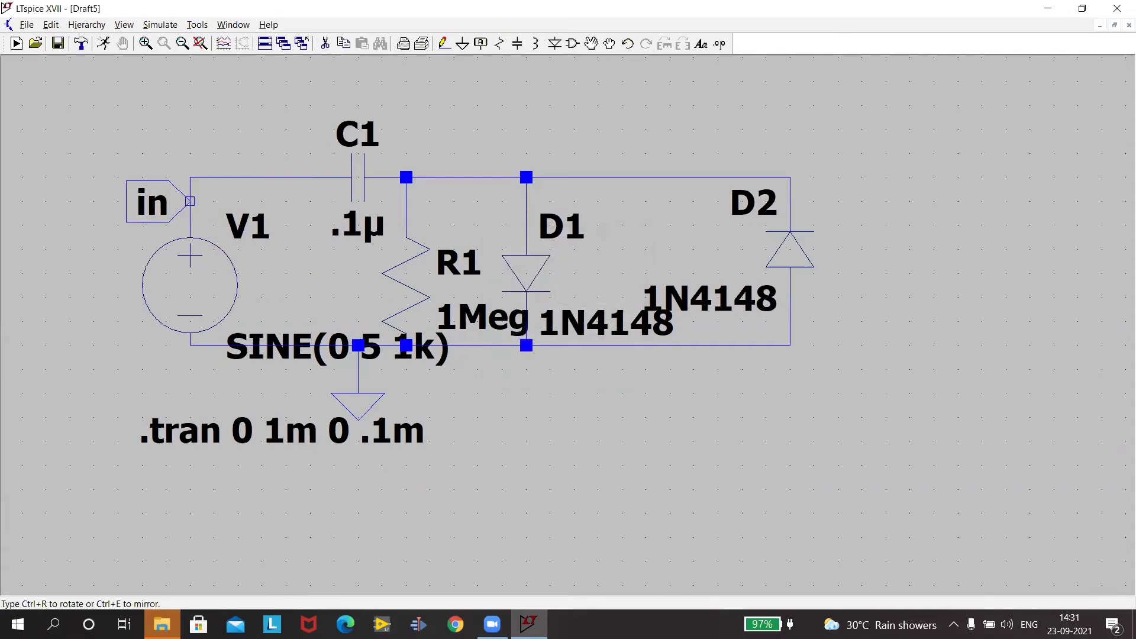
click(142, 177)
key(Escape)
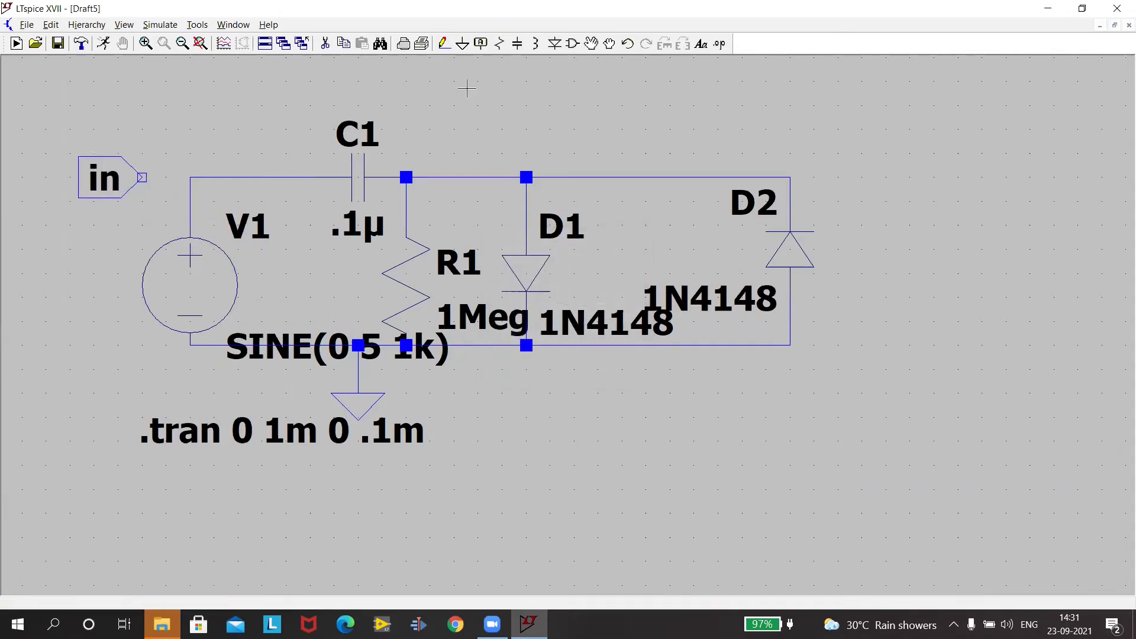
Place an 'out' net label of Output port type at the upper right
click(480, 43)
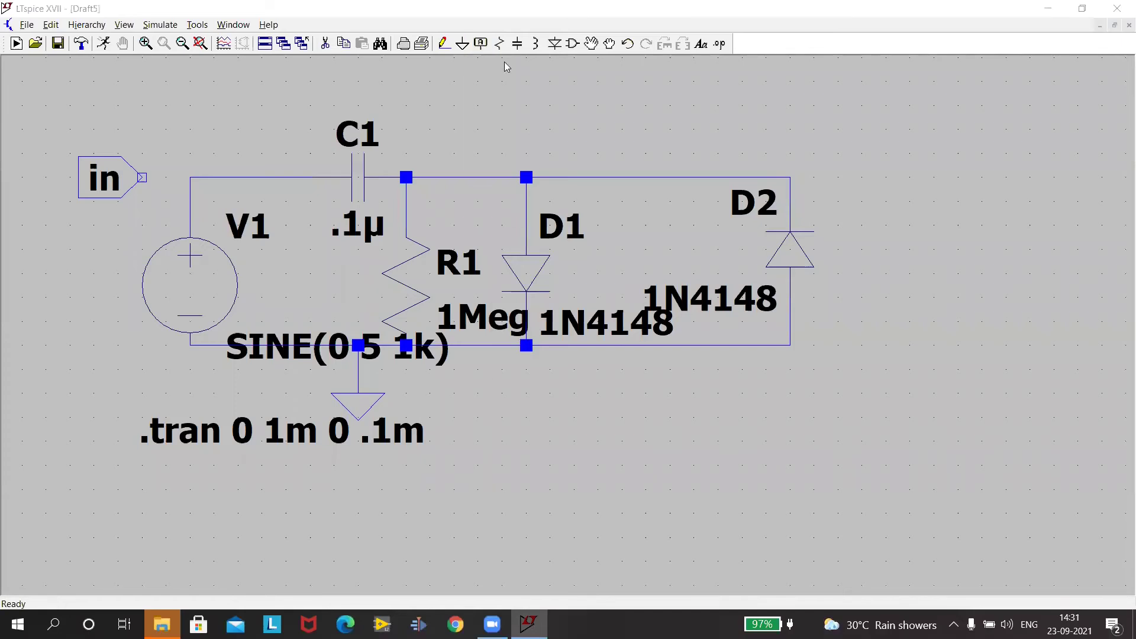
text(out)
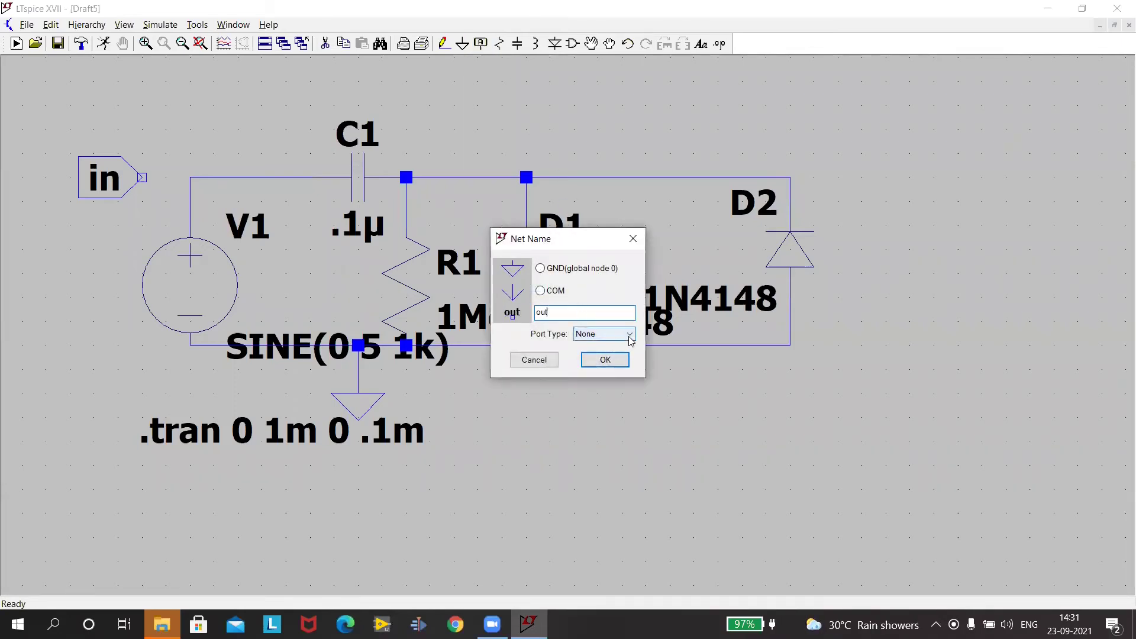
click(616, 337)
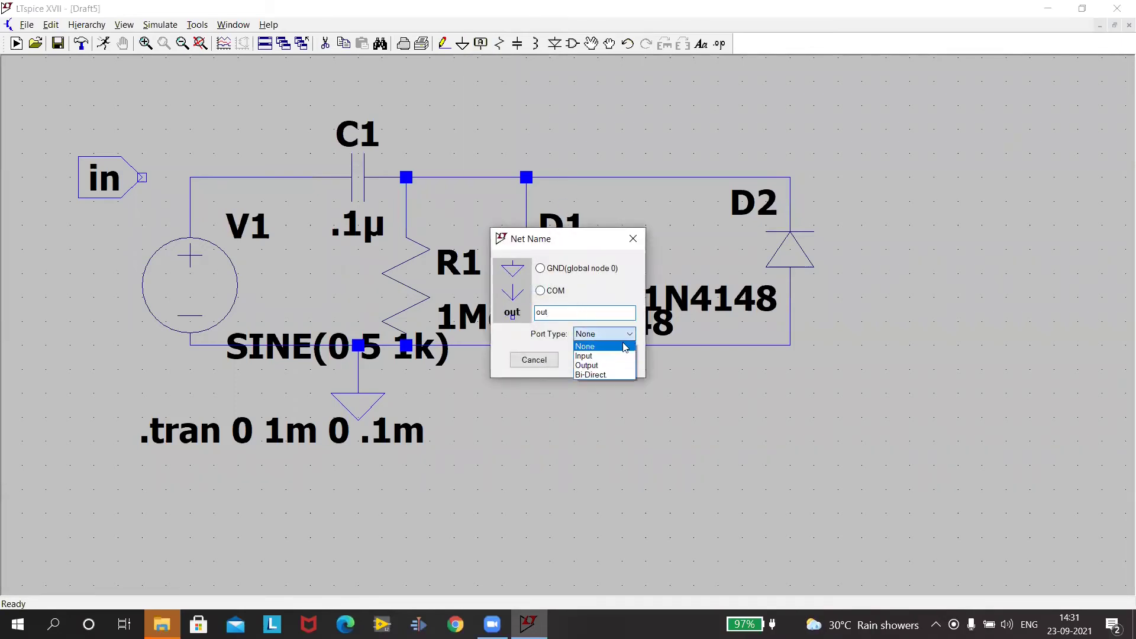
click(601, 371)
click(603, 361)
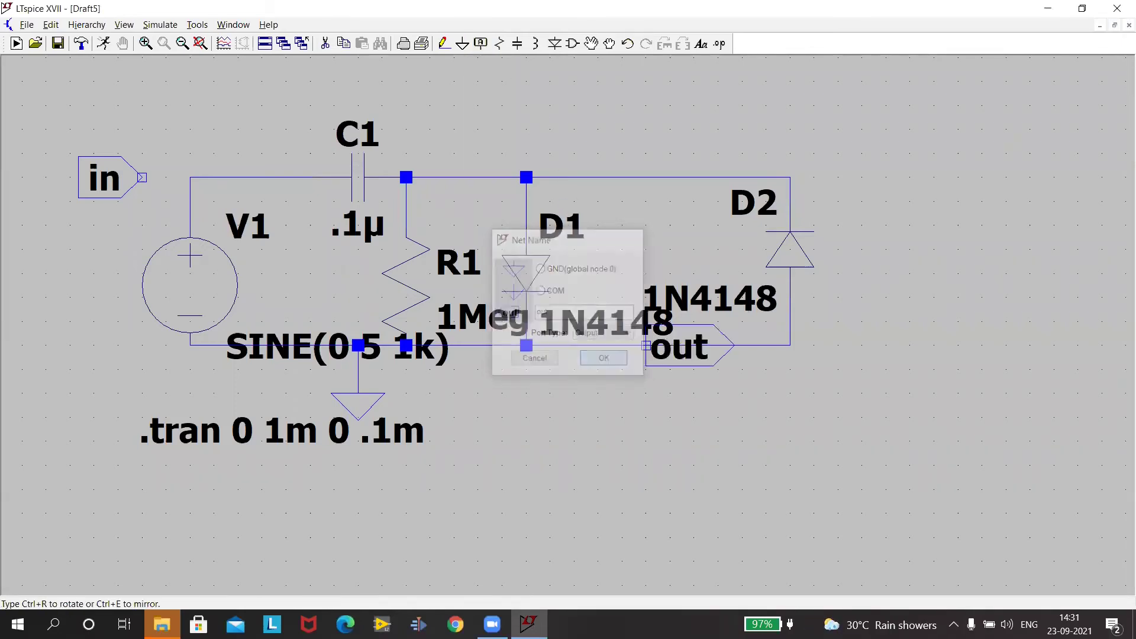
click(861, 177)
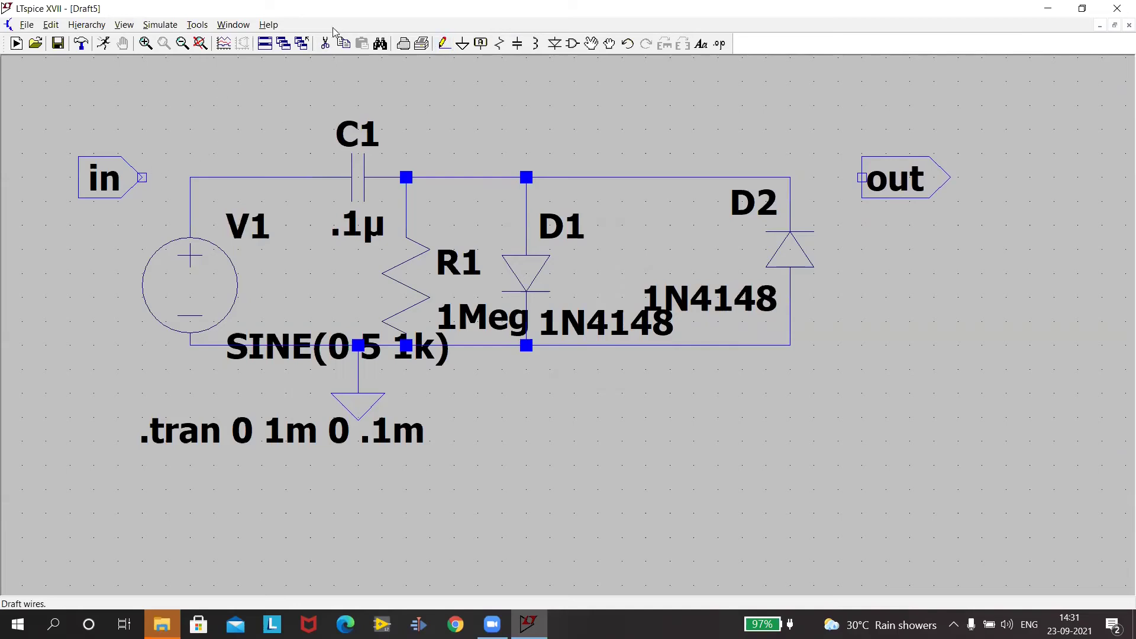
Wire the in port to V1 and C1, and the out port to D2's top pin
click(442, 44)
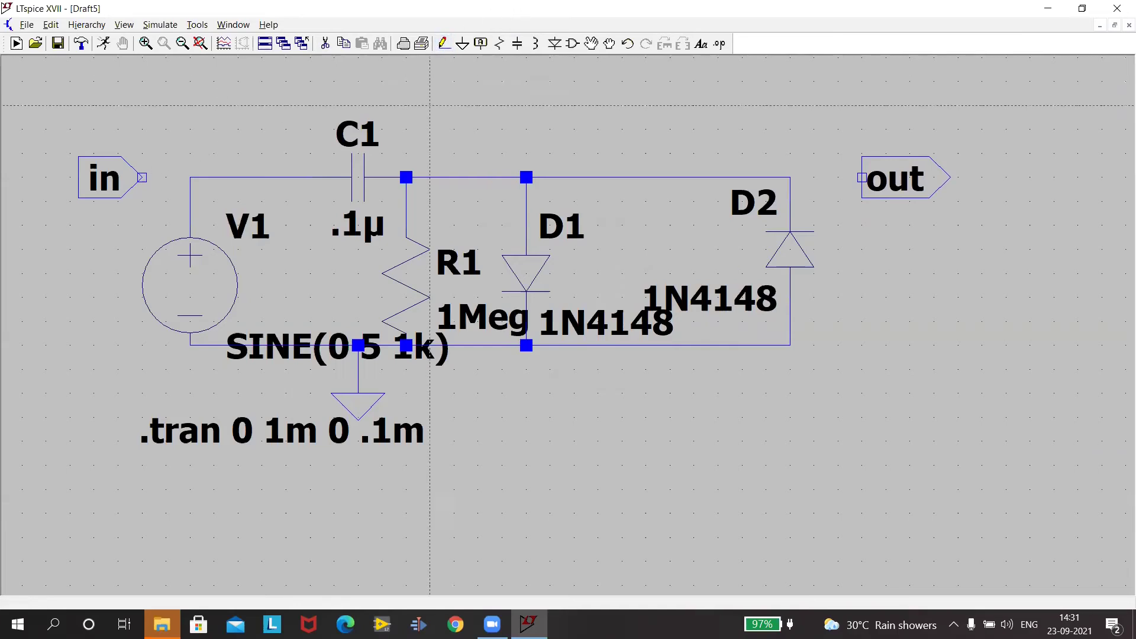
click(142, 177)
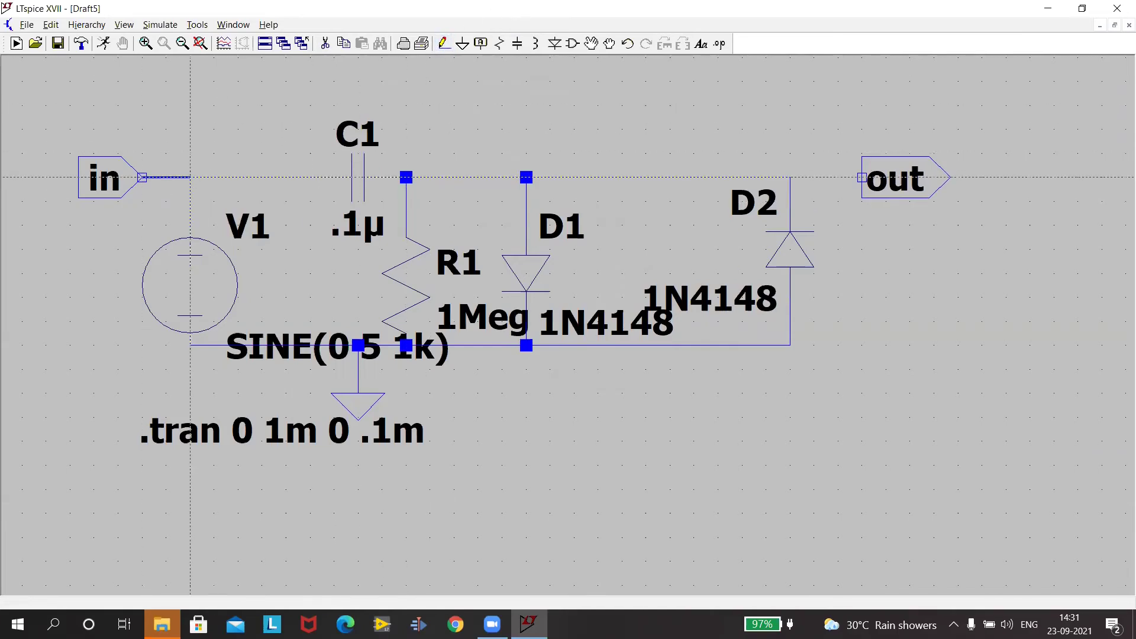
click(352, 177)
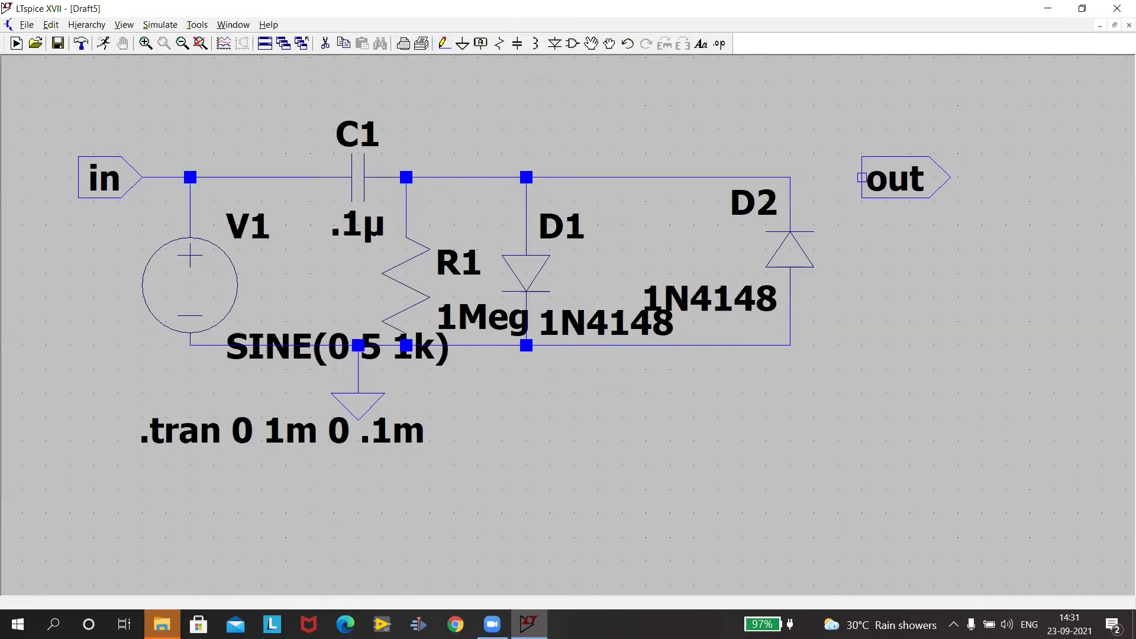
click(861, 177)
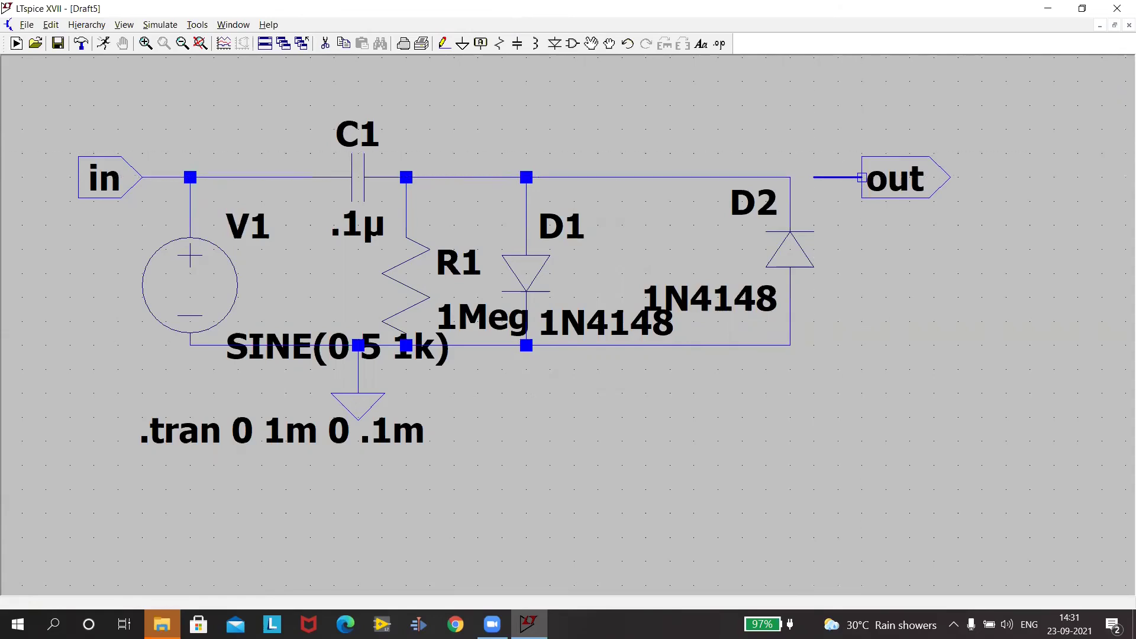
click(790, 177)
Add 'Clamper' as a comment title above the circuit and fit the schematic in view
drag(1125, 267, 814, 299)
drag(770, 355, 1122, 303)
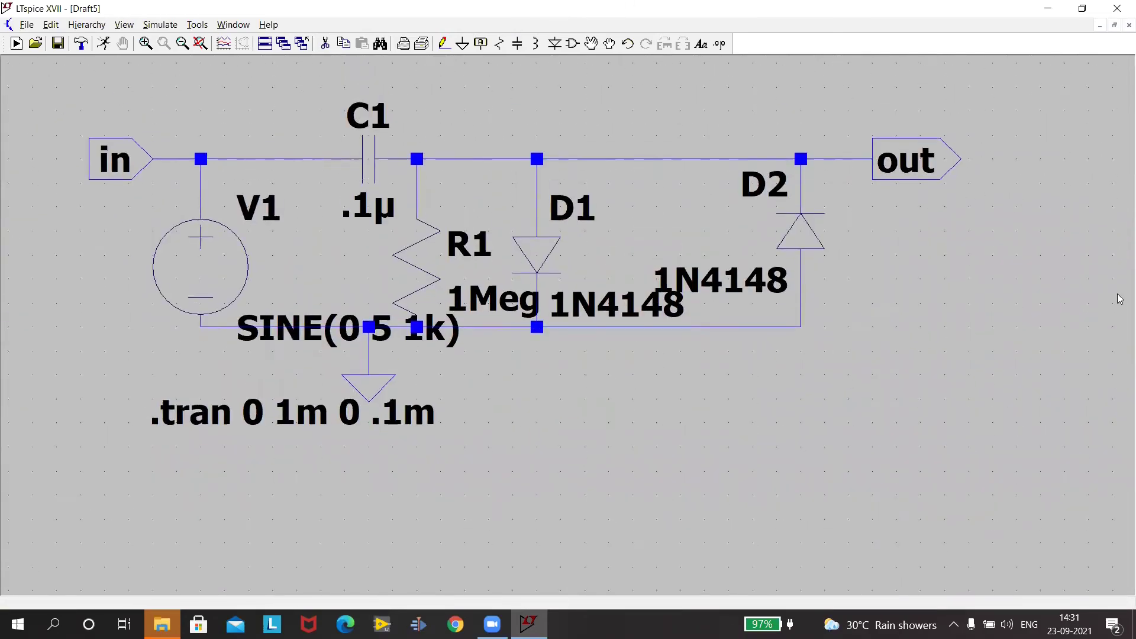
click(702, 43)
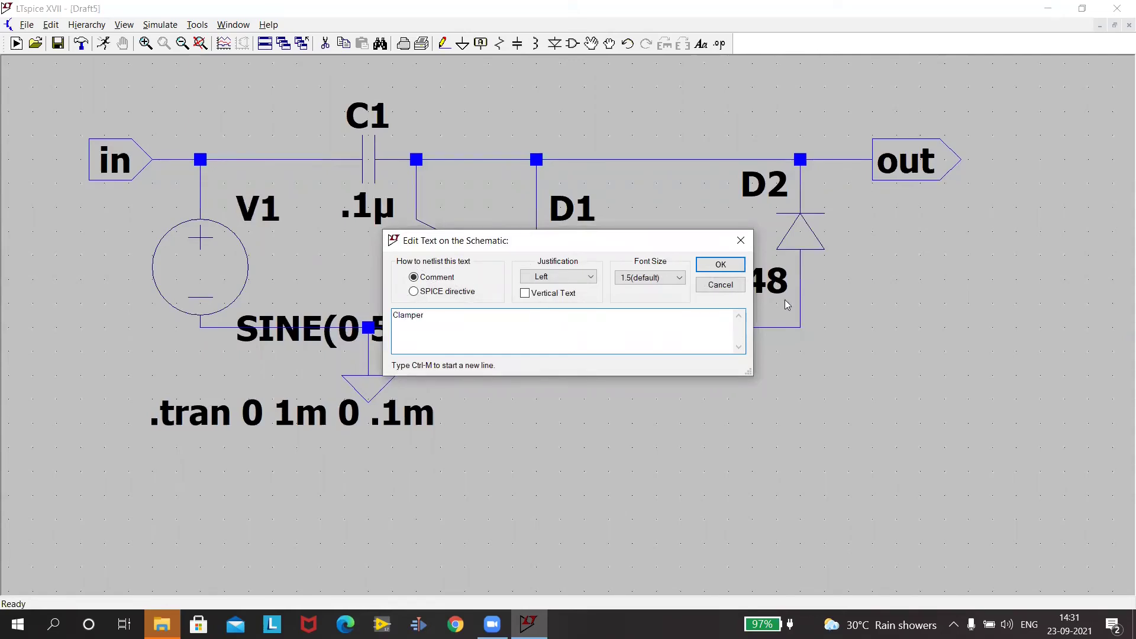
click(731, 267)
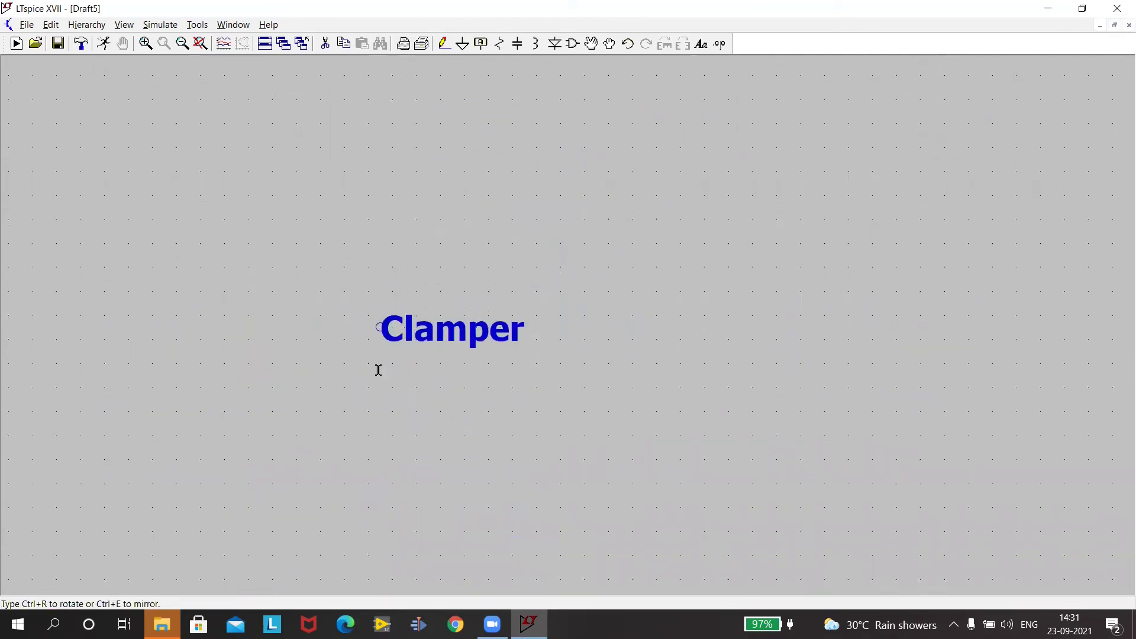
click(383, 484)
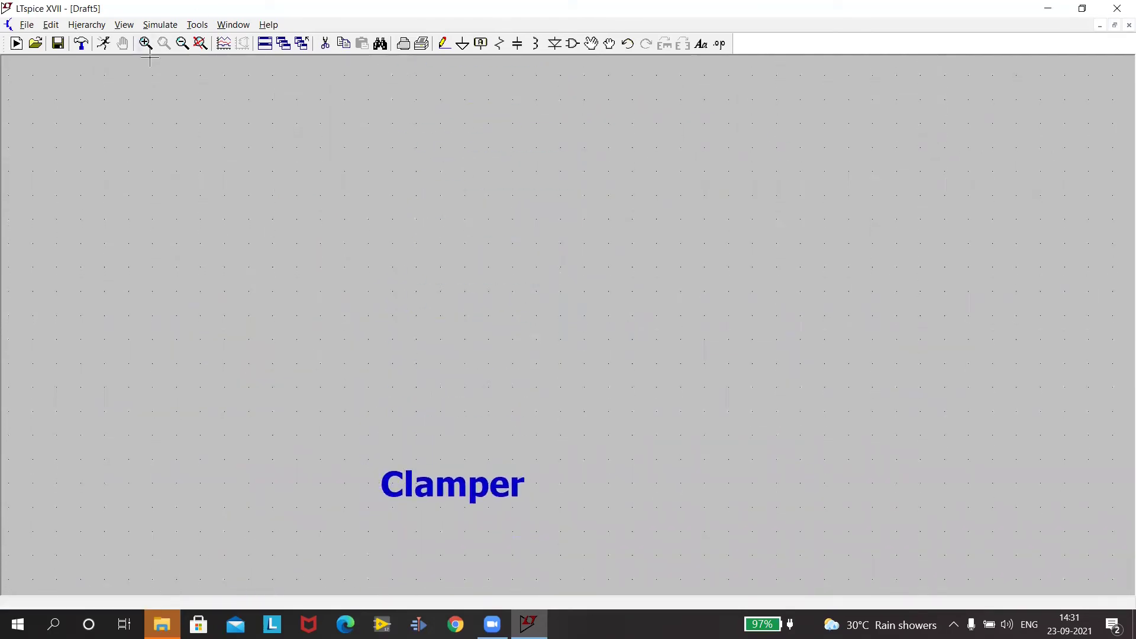
click(201, 45)
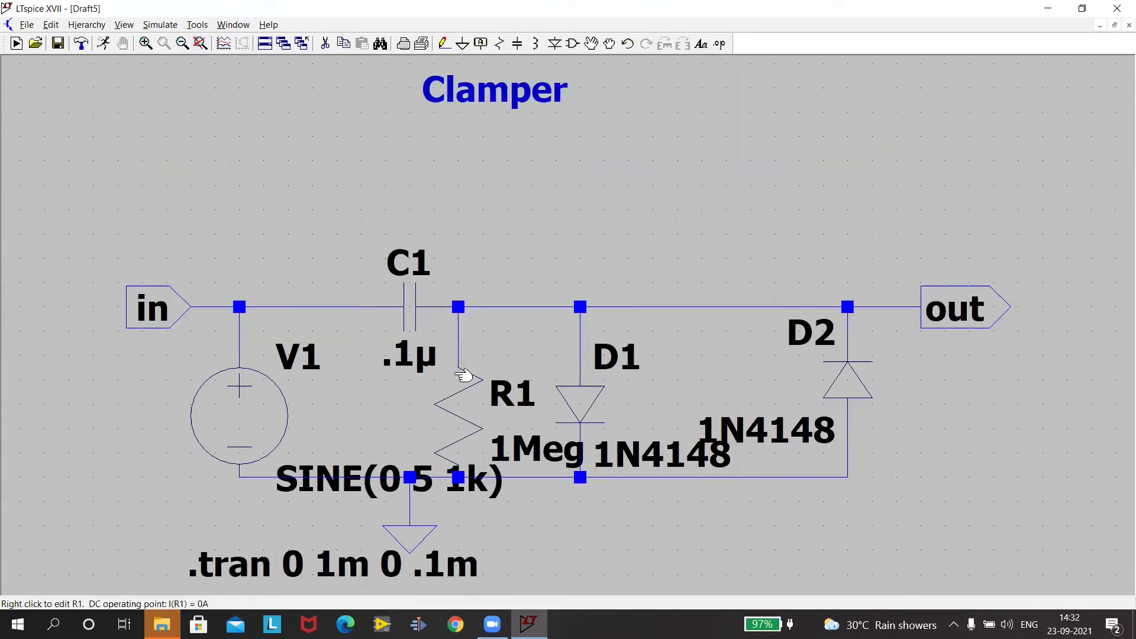
Run the transient simulation, plot V(in) and V(out), and add a V(in) cursor at 0.5 ms
click(103, 47)
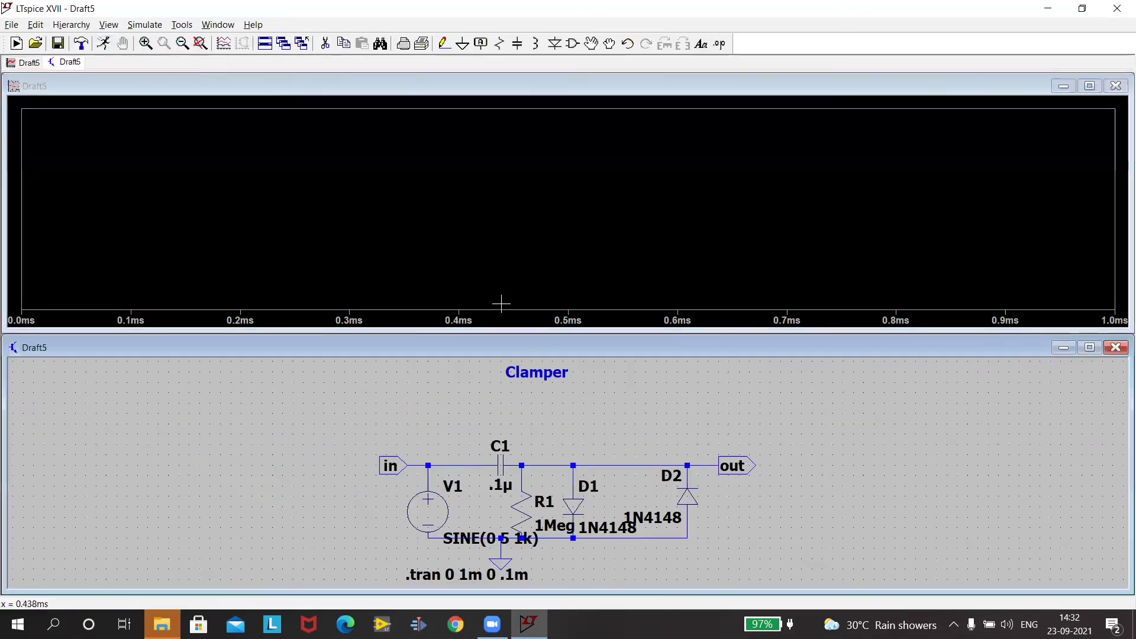
click(419, 459)
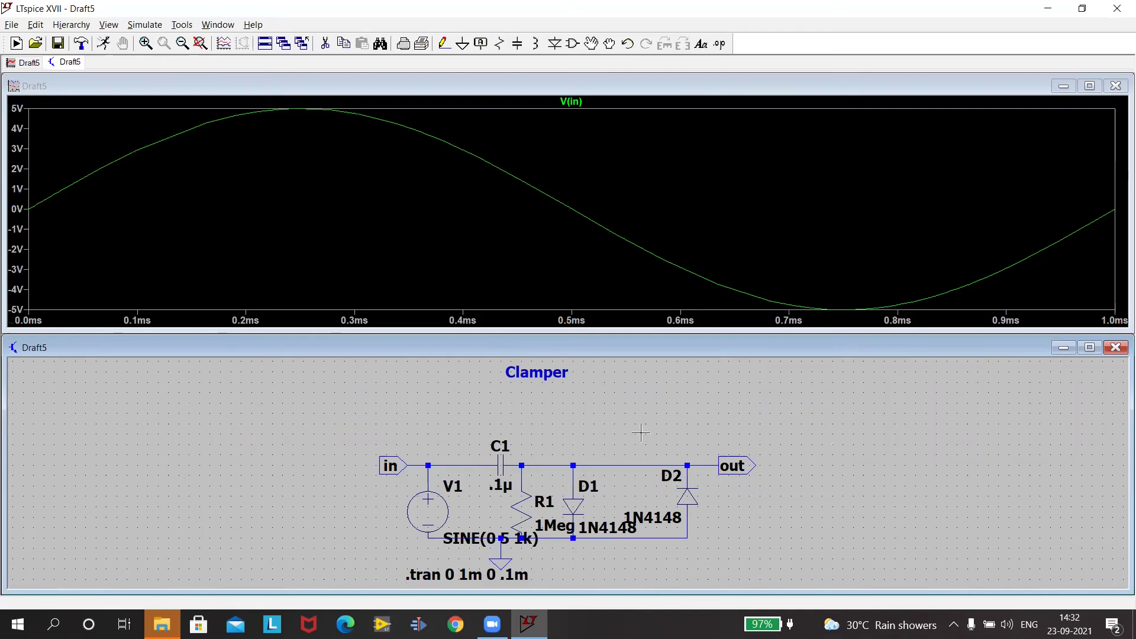
click(708, 465)
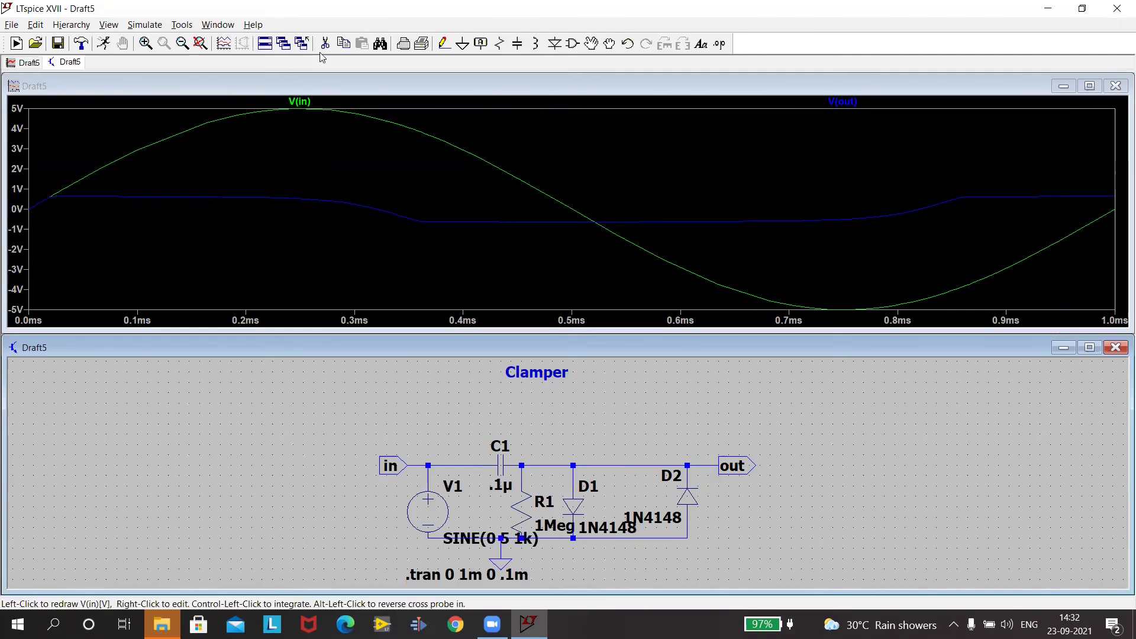
click(304, 102)
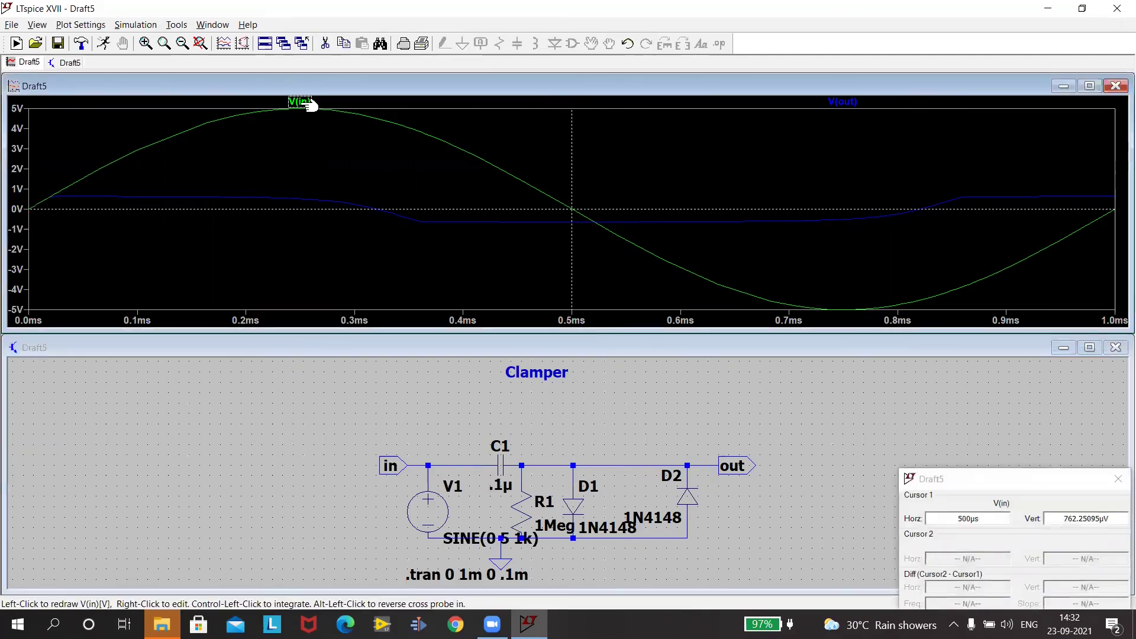
click(306, 102)
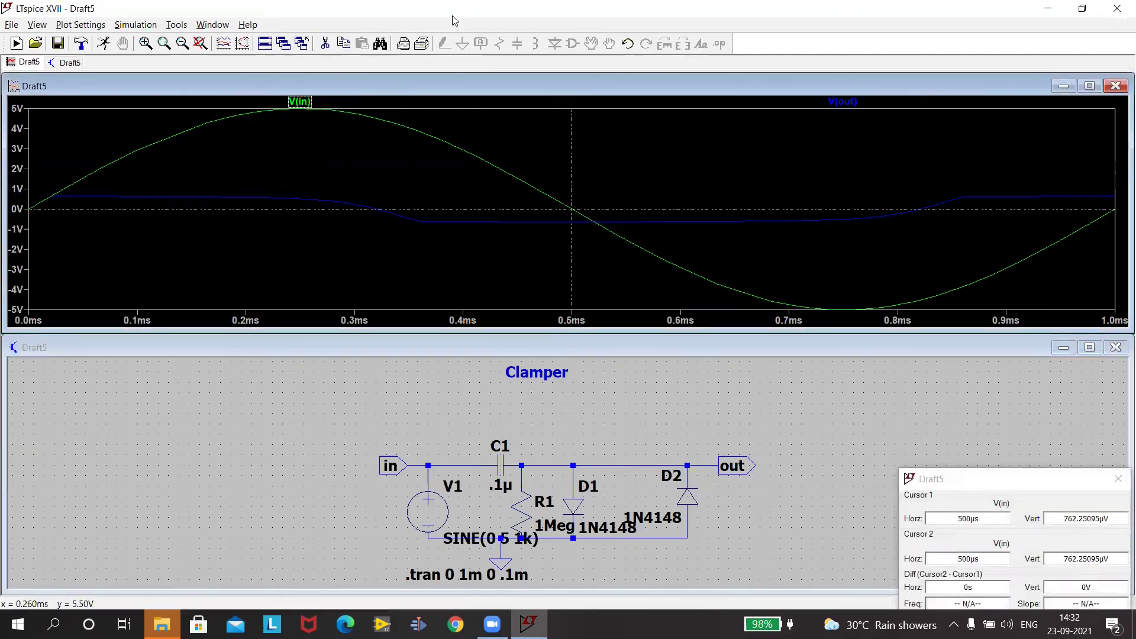
Delete the V(in) trace from the plot with the Cut tool, leaving V(out)
click(325, 45)
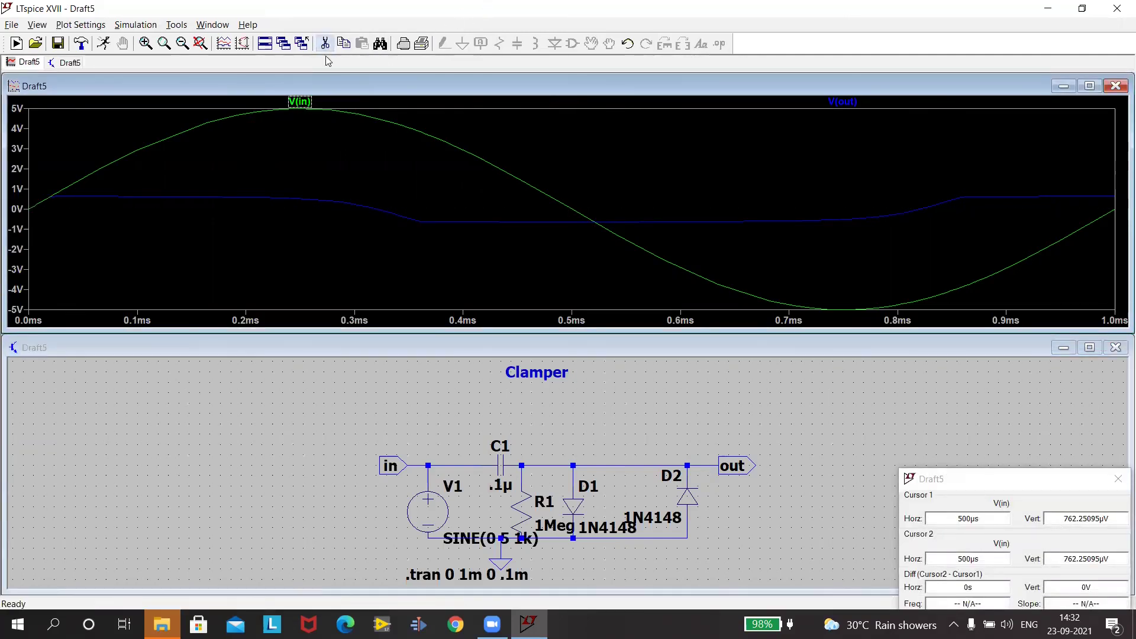
click(300, 102)
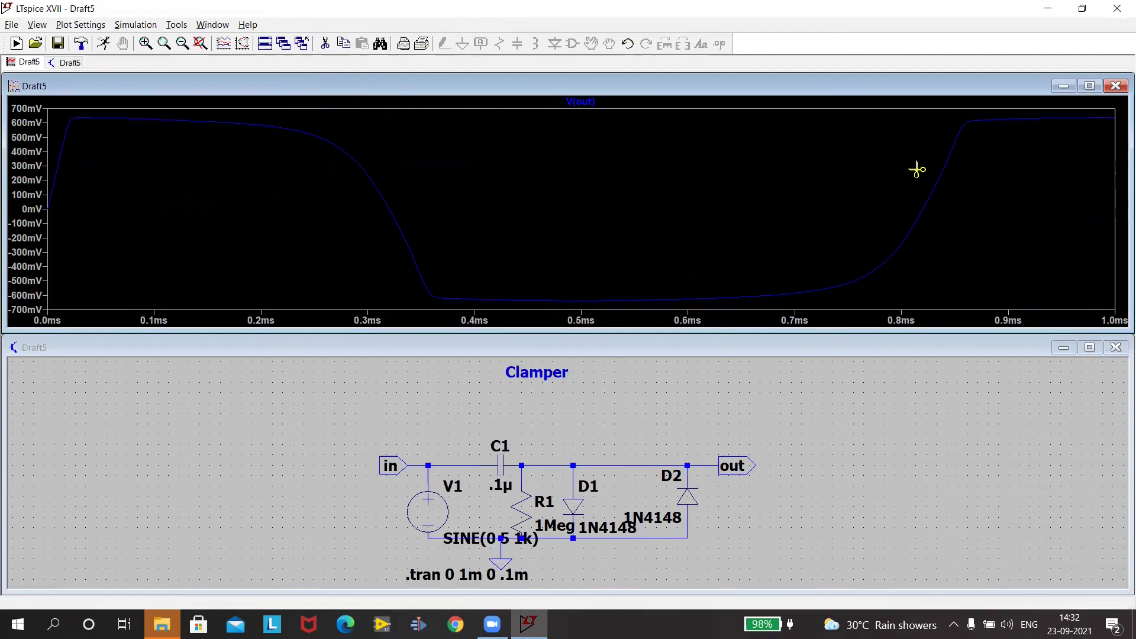
key(Escape)
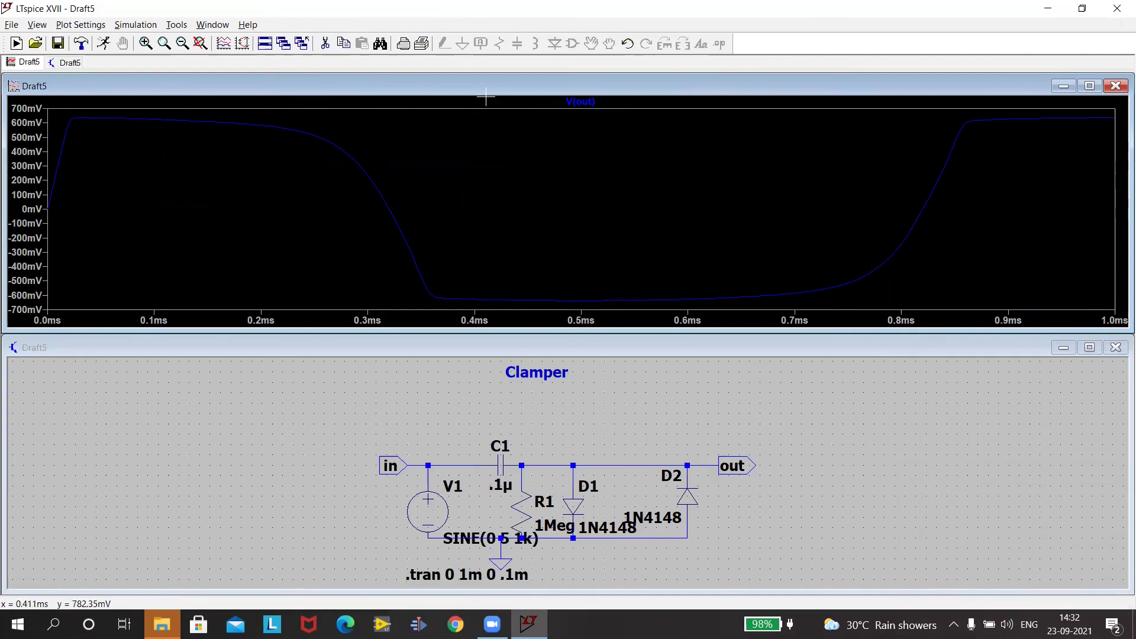